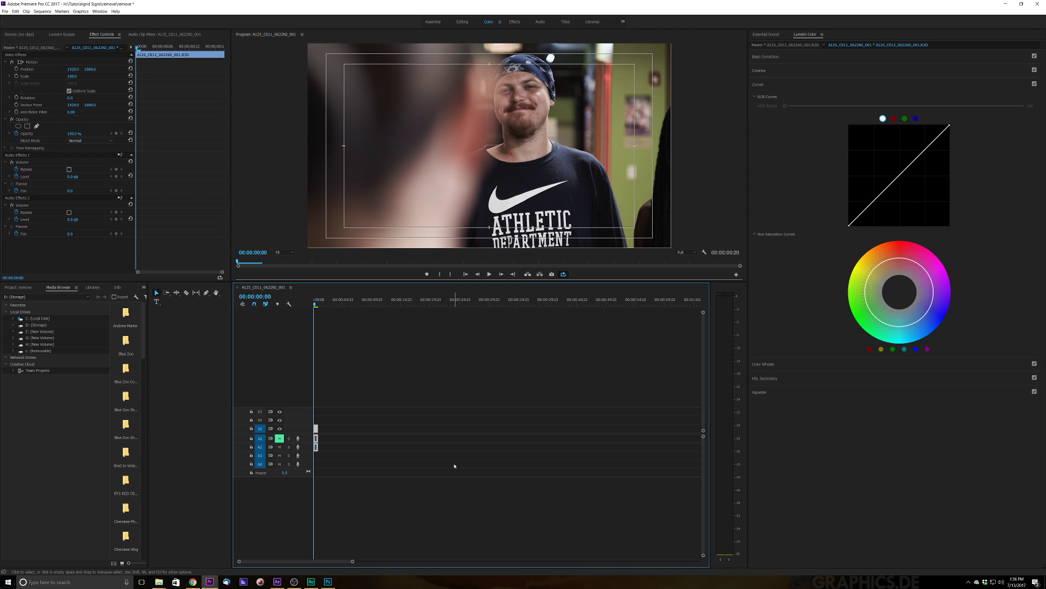
Look over the website and its blog page in the browser.
click(193, 581)
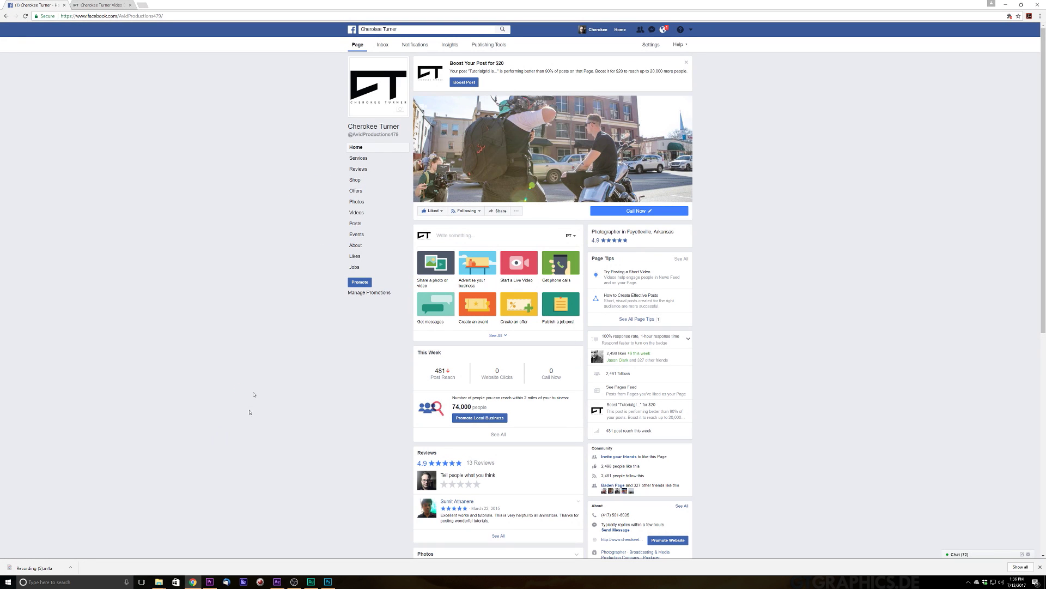
click(102, 6)
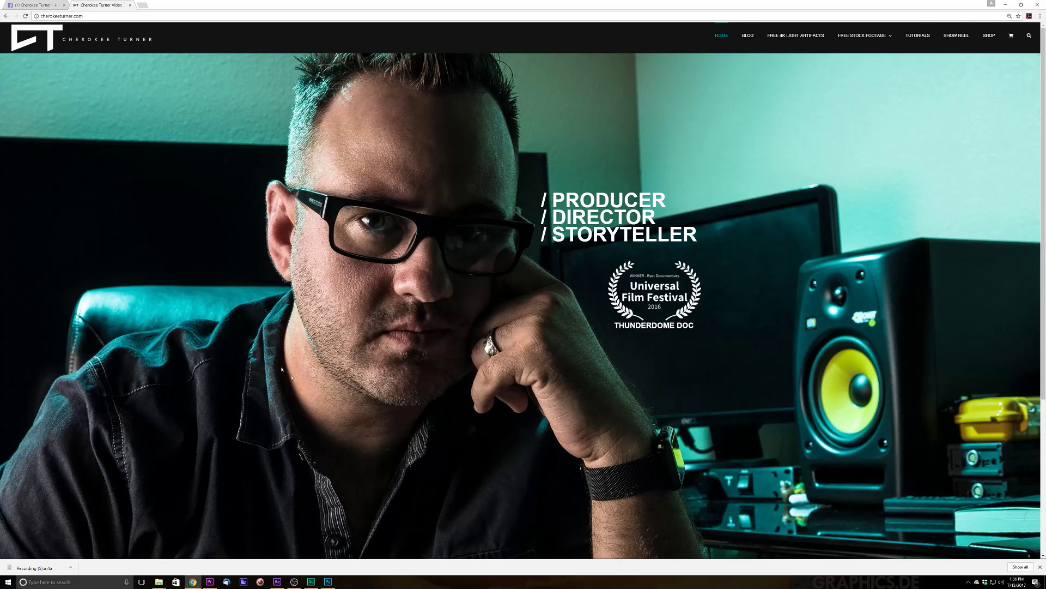
scroll(324, 401, down, 4)
scroll(323, 401, up, 4)
click(748, 36)
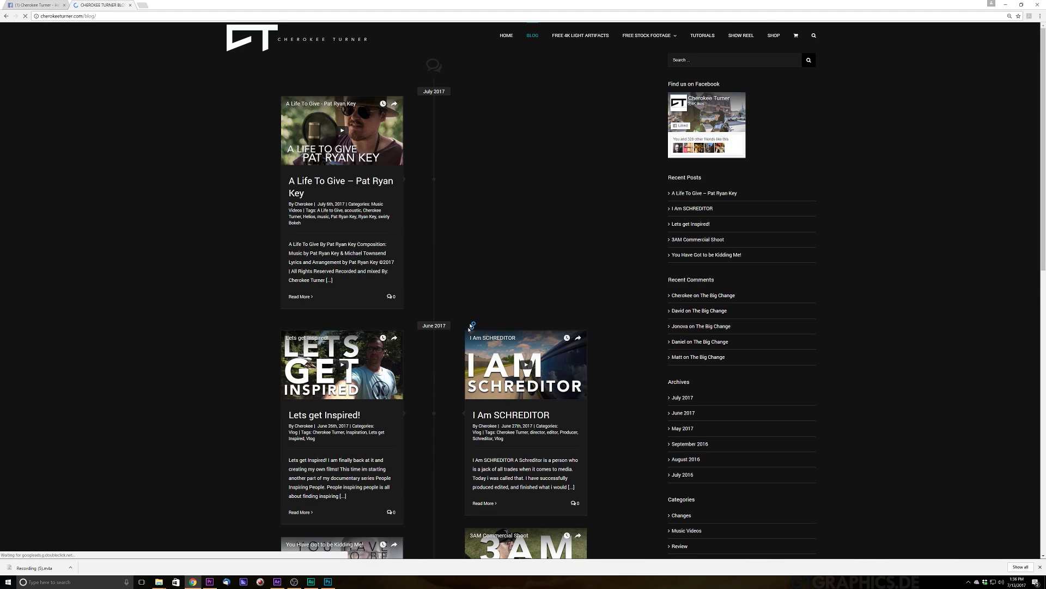
scroll(351, 268, down, 12)
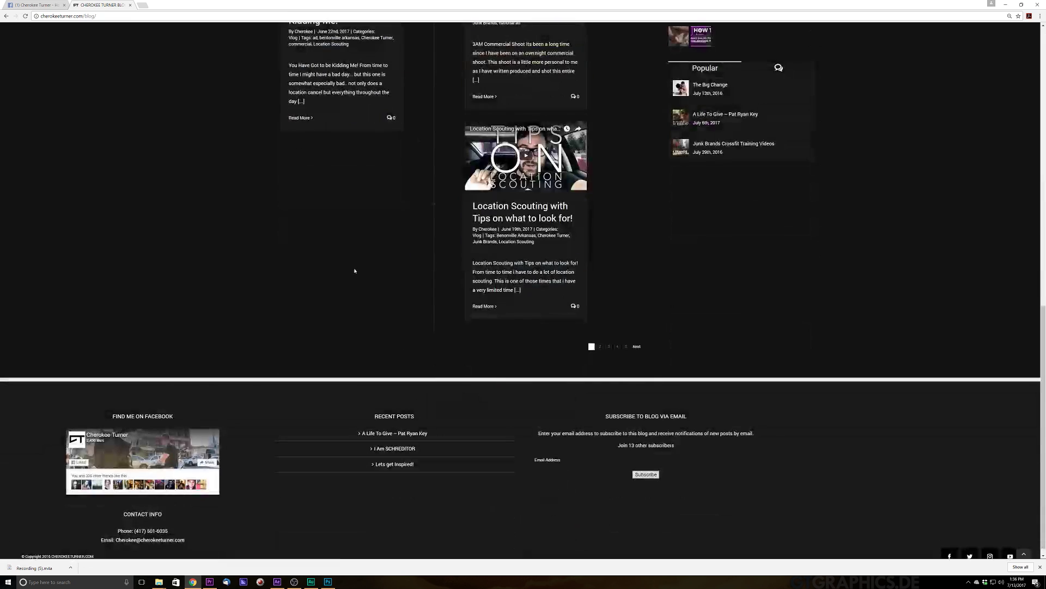
scroll(354, 267, up, 6)
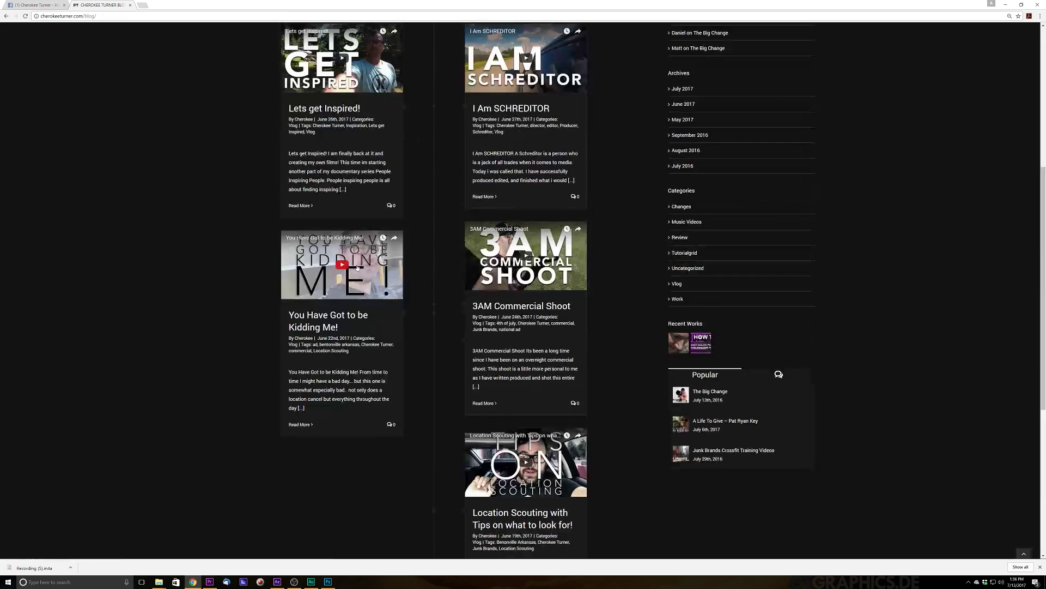
Back in Premiere Pro, stop playback, rewind to the start, and replace the slider clip with an After Effects composition.
click(209, 582)
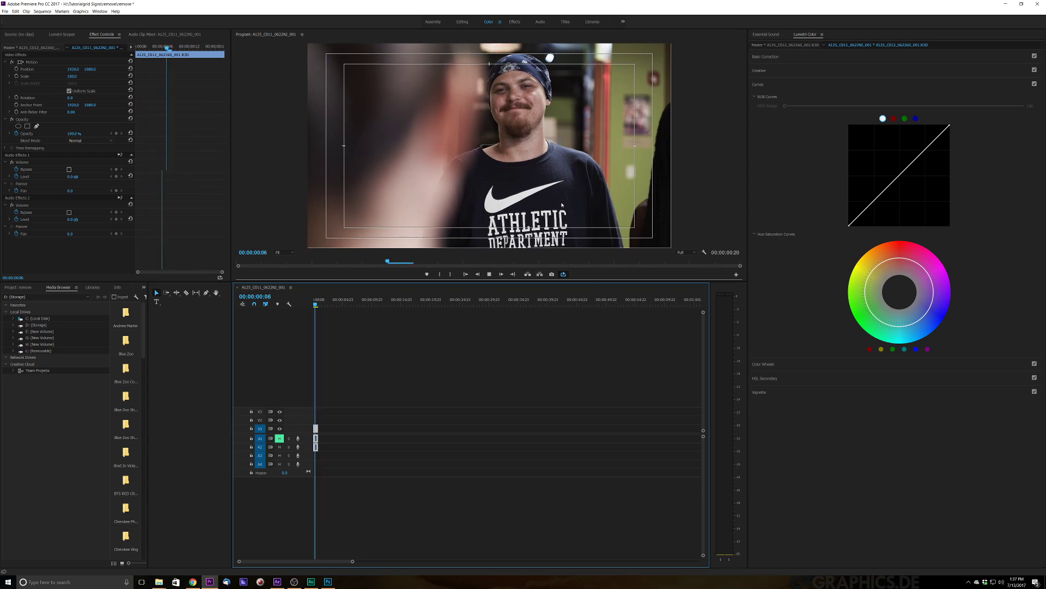
click(316, 306)
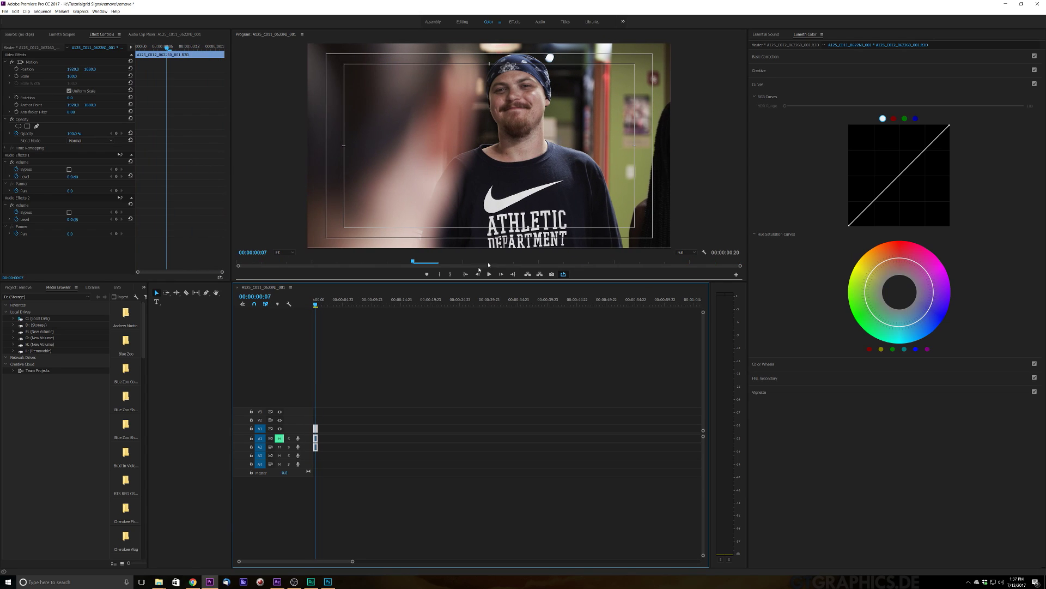
click(314, 305)
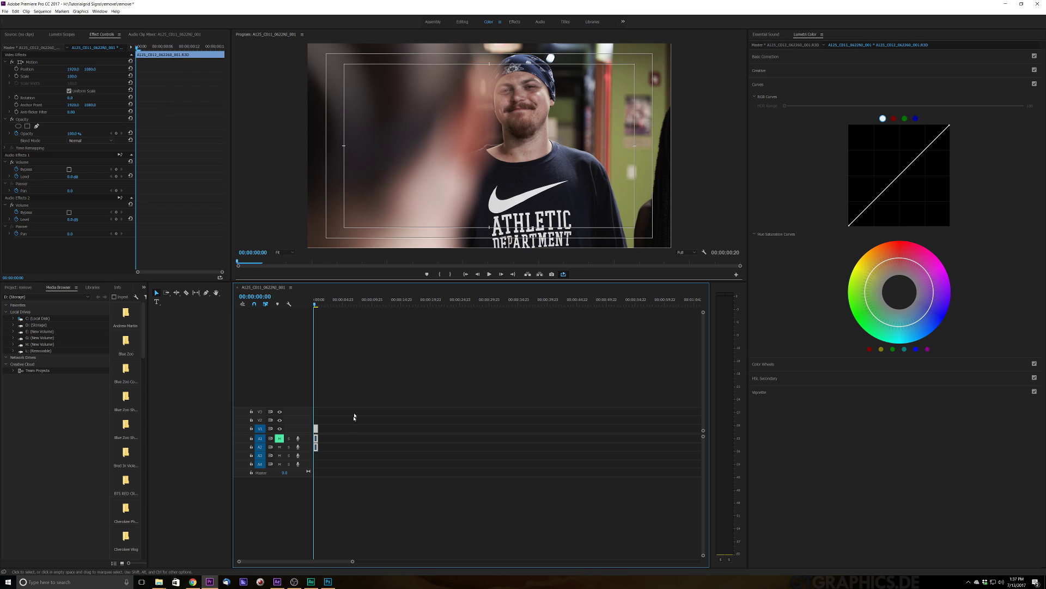
right_click(316, 429)
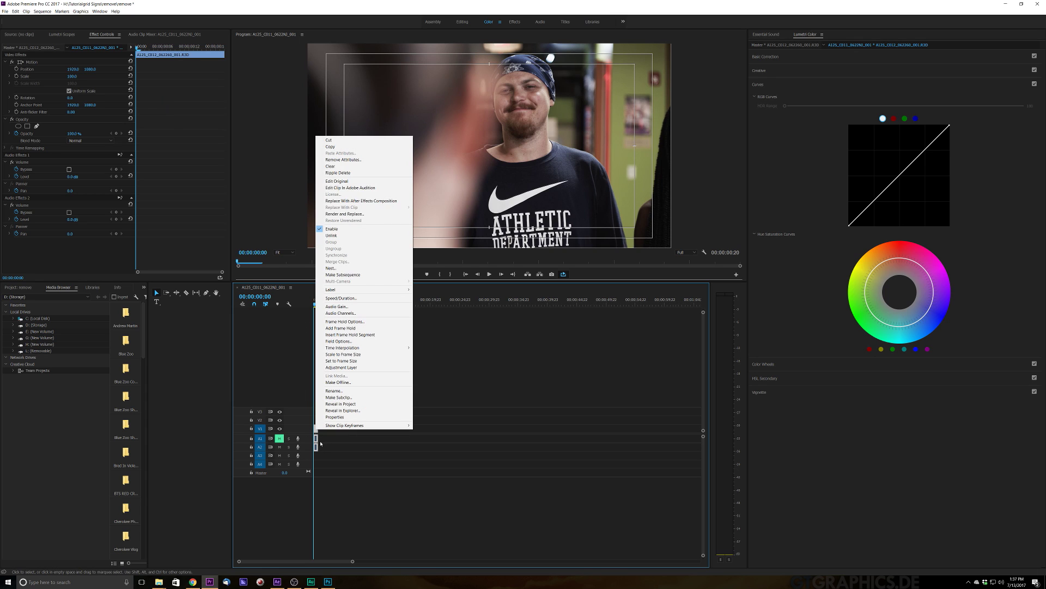
click(356, 201)
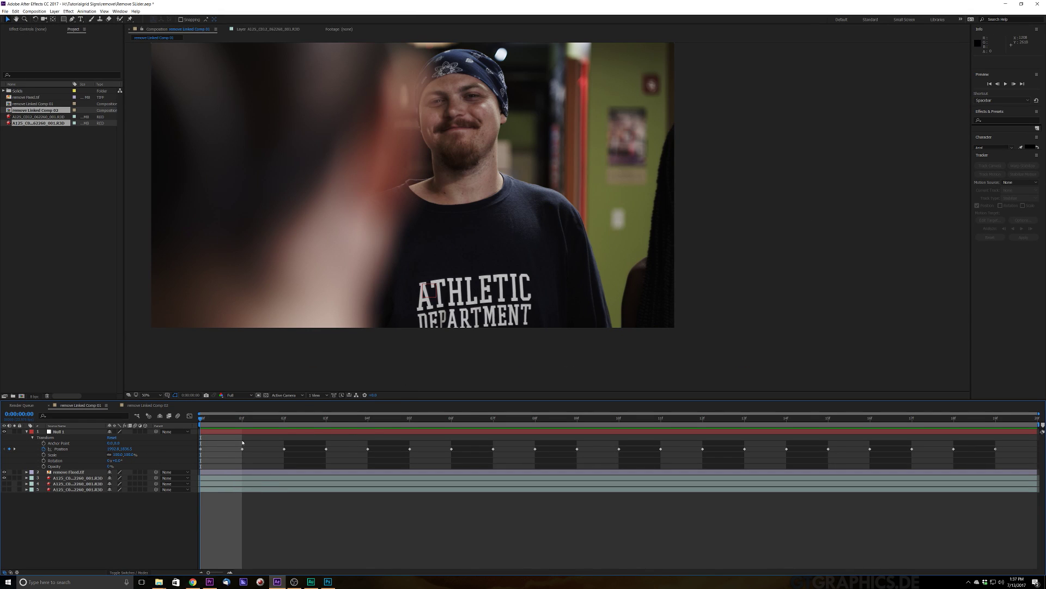
key(space)
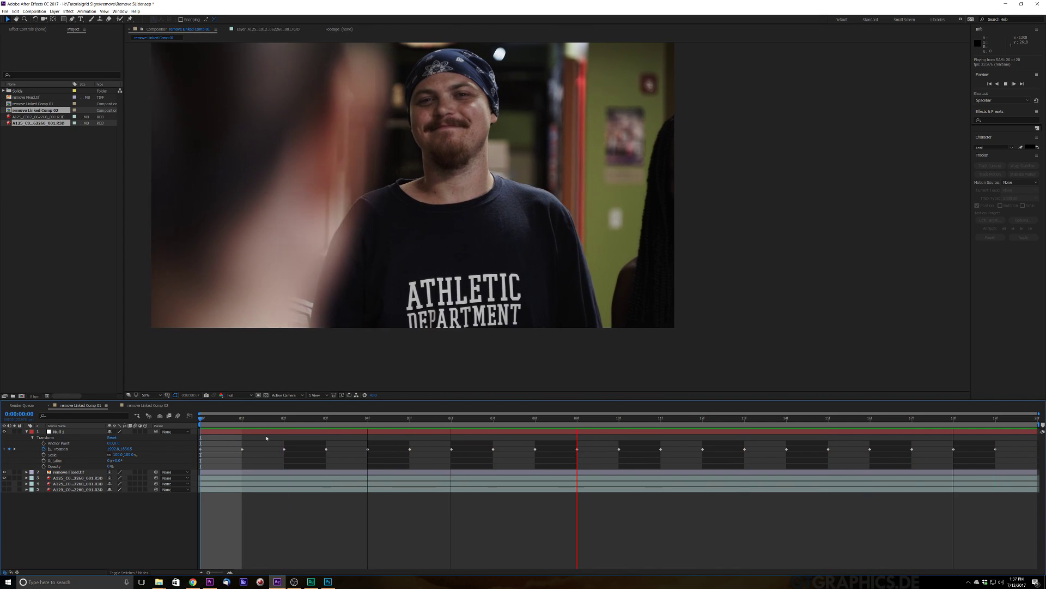
key(space)
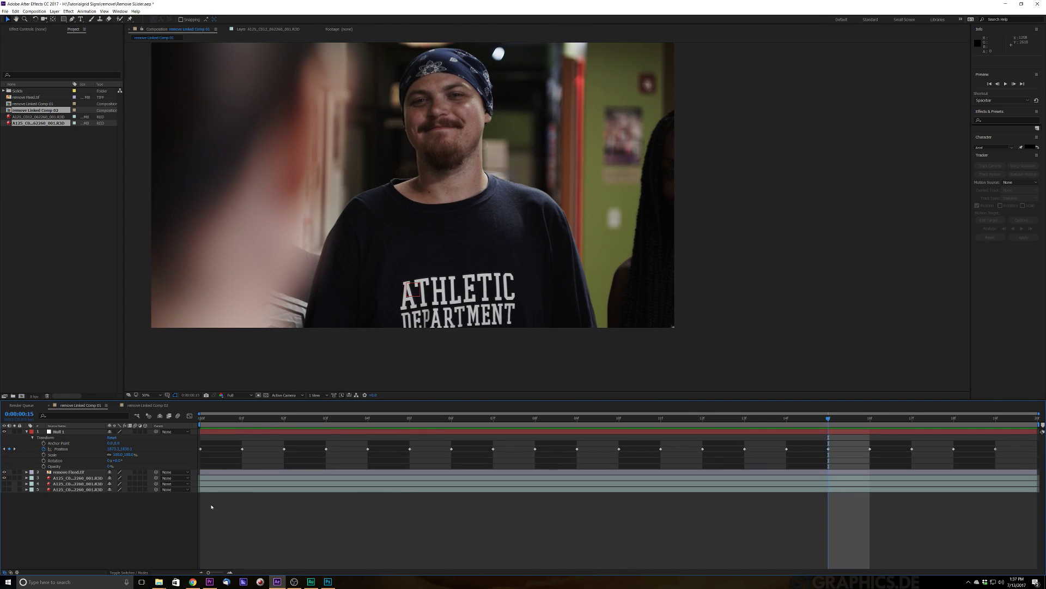
In remove Linked Comp 02, add a Null Object layer above the footage, then select the footage layer.
click(152, 406)
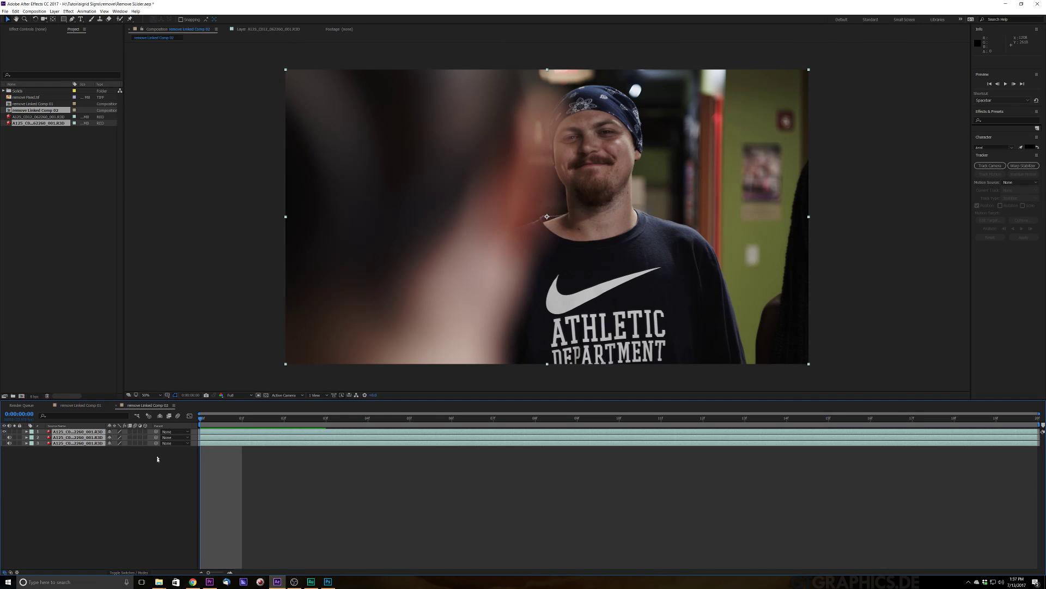
click(145, 322)
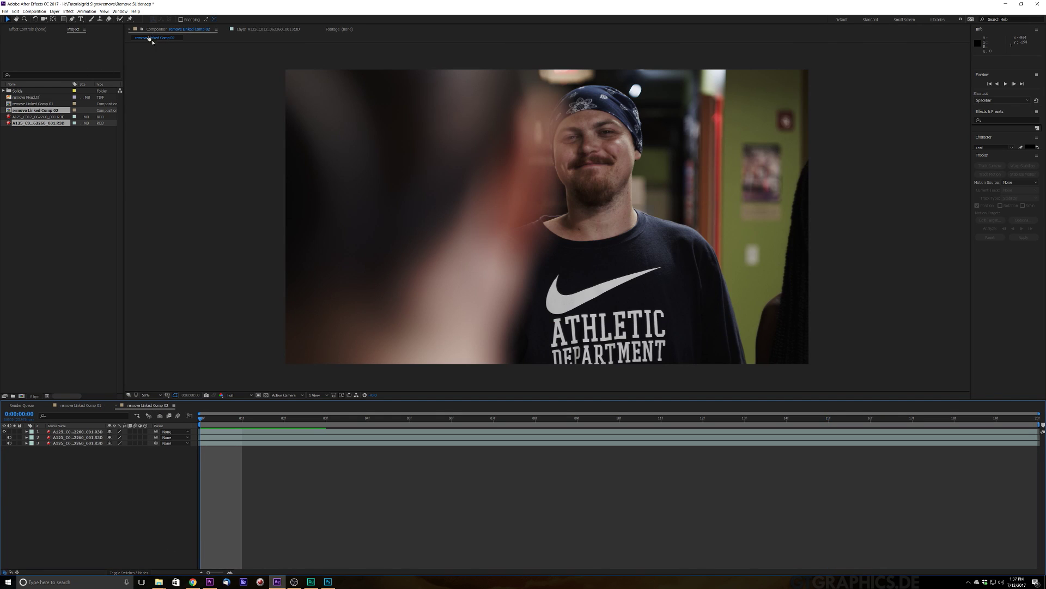
click(54, 11)
mouse_move(82, 18)
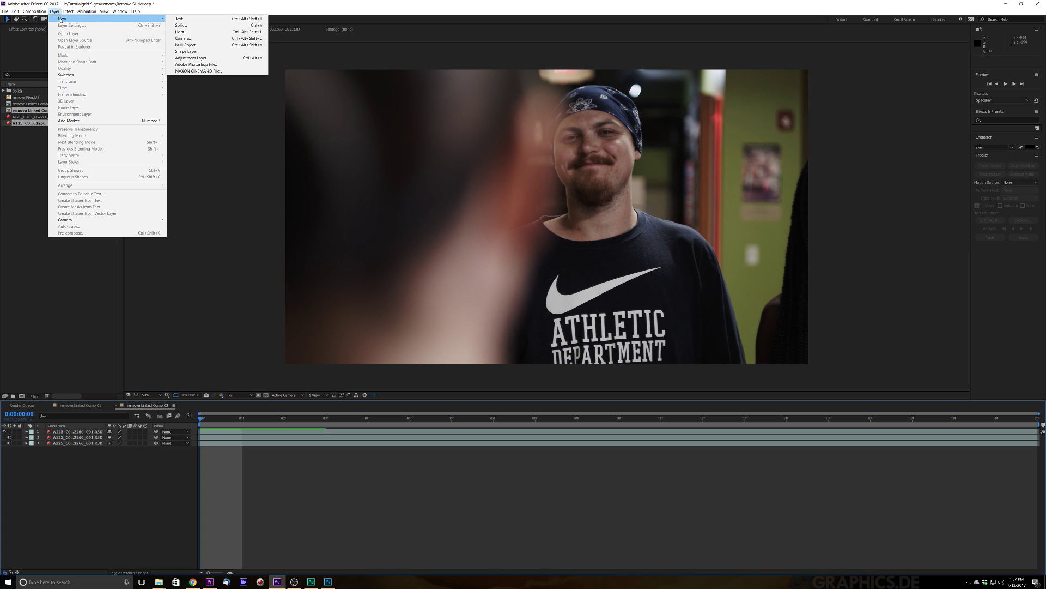
click(202, 48)
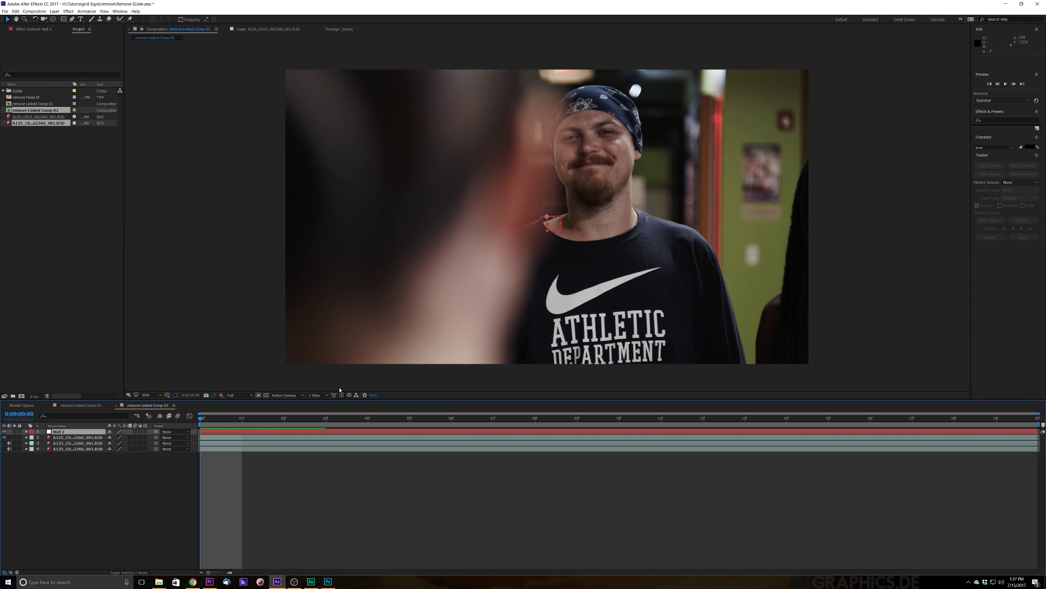
click(92, 437)
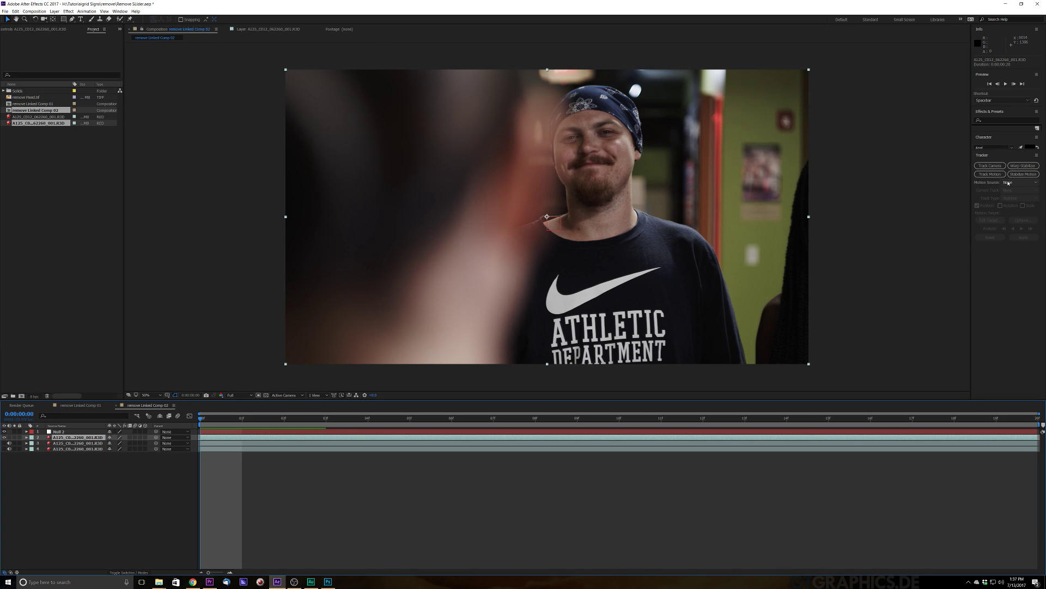
Start motion tracking on the footage layer from the Tracker panel.
click(120, 12)
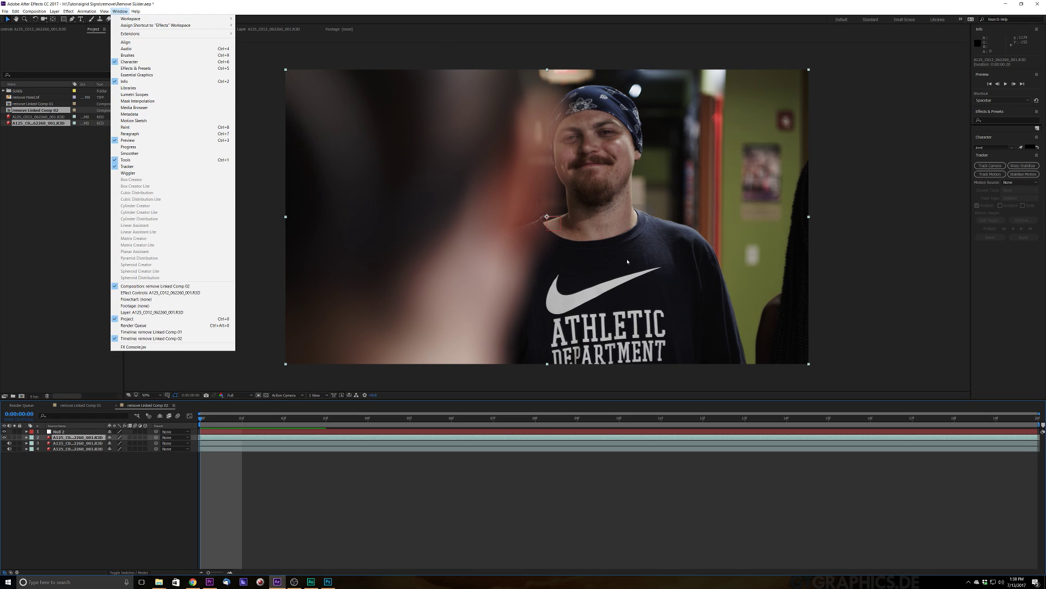
click(997, 283)
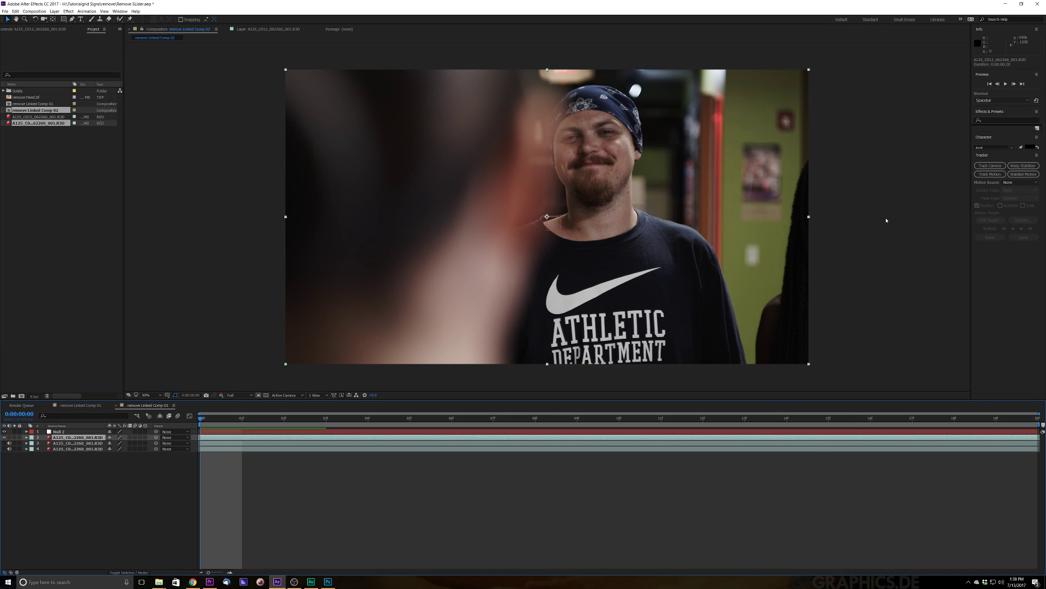
click(990, 174)
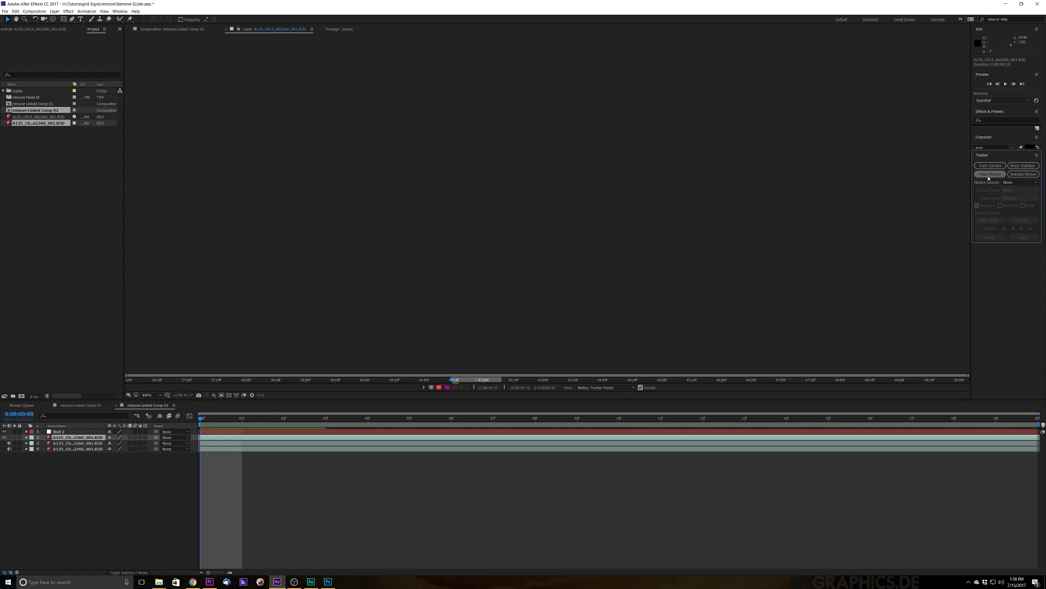
Move Track Point 1 from the swoosh onto the top of the A in ATHLETIC, enlarging its feature box.
scroll(503, 205, down, 1)
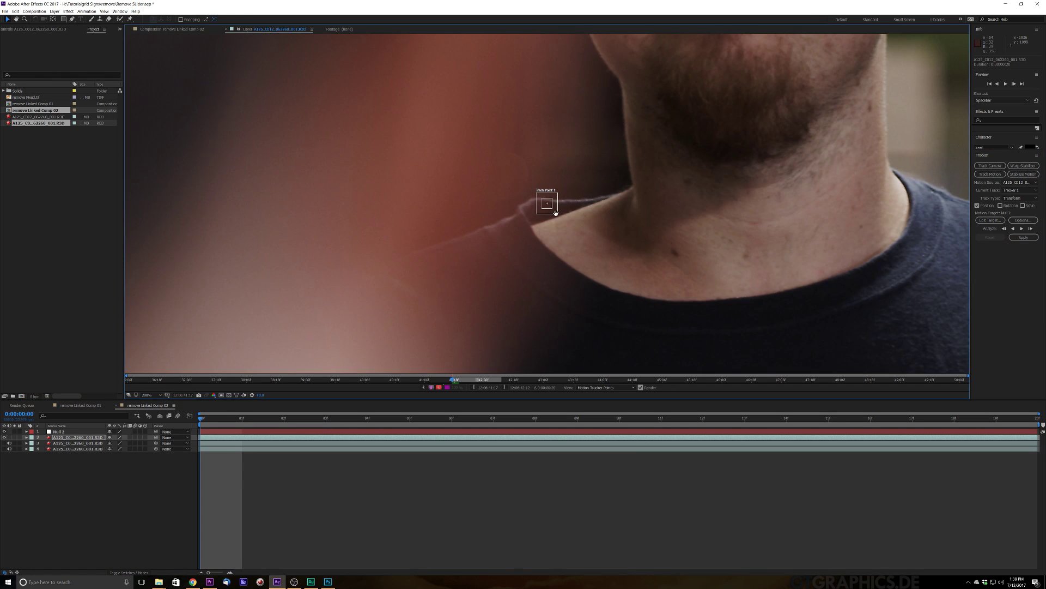
drag(549, 212, 409, 120)
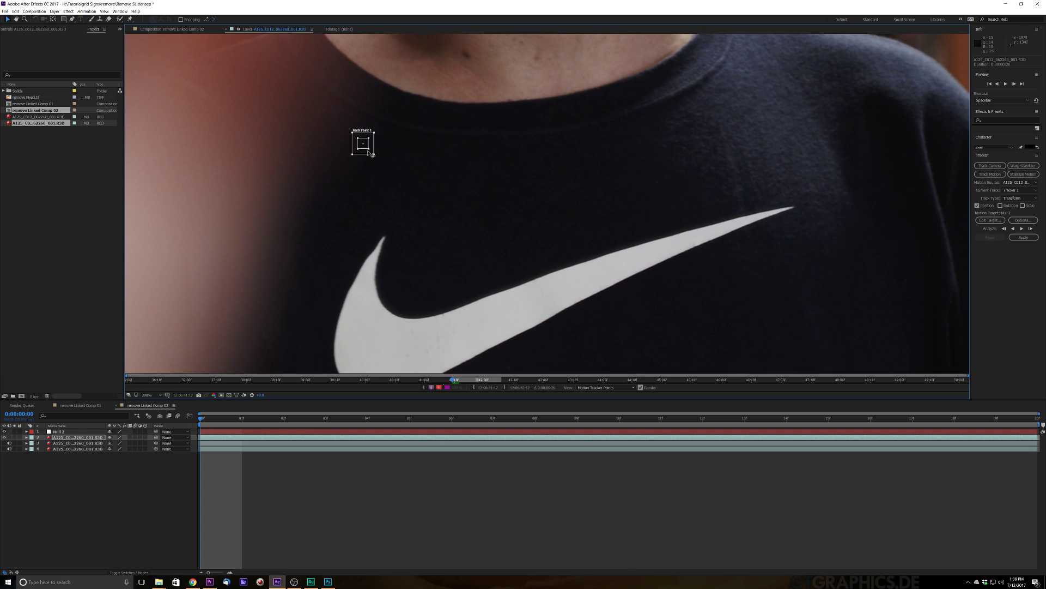
drag(369, 152, 372, 305)
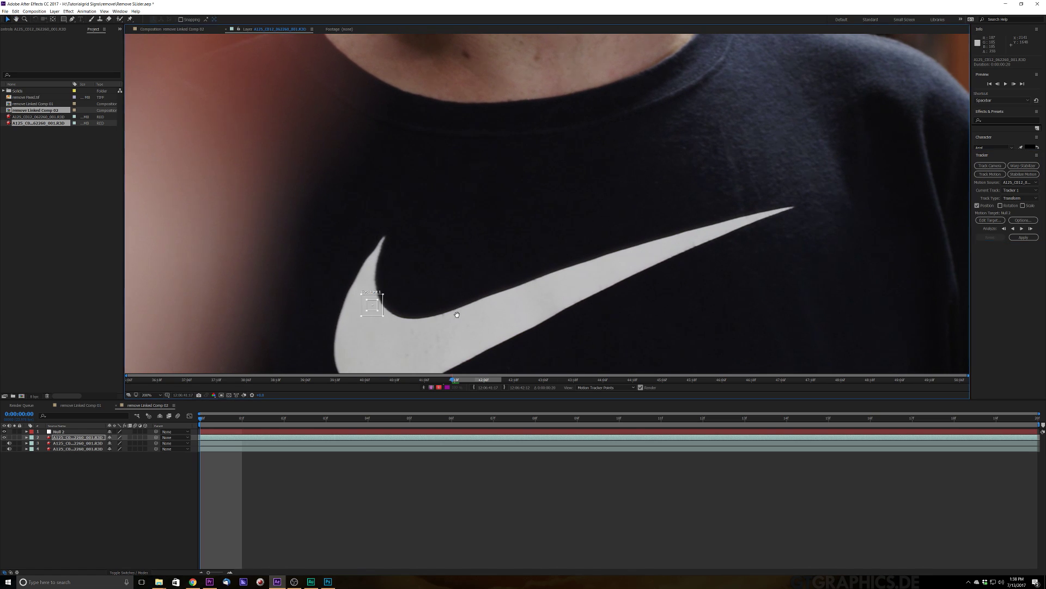
drag(486, 332, 434, 207)
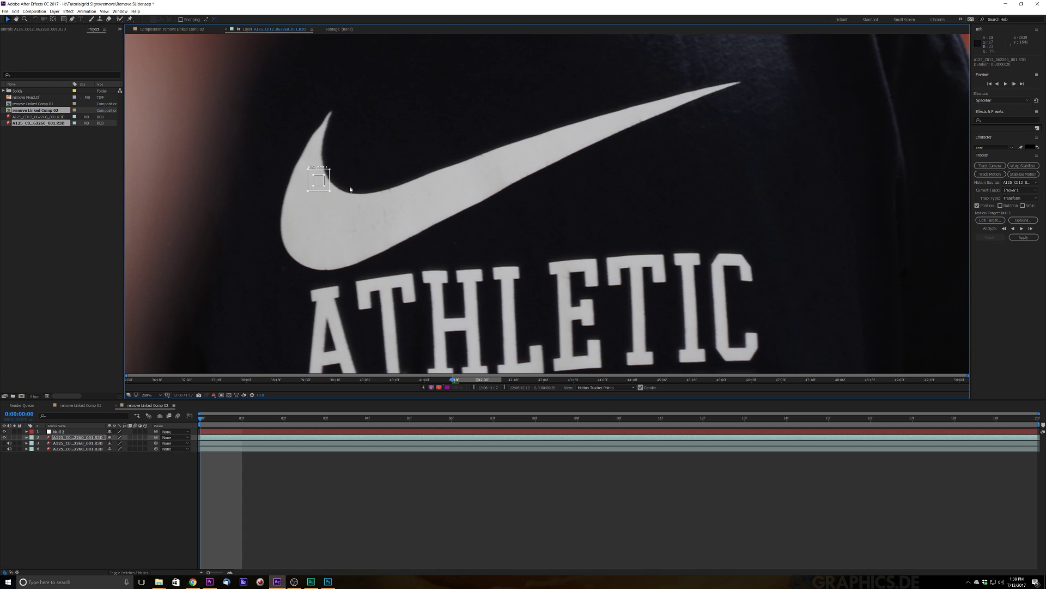
drag(325, 187, 331, 190)
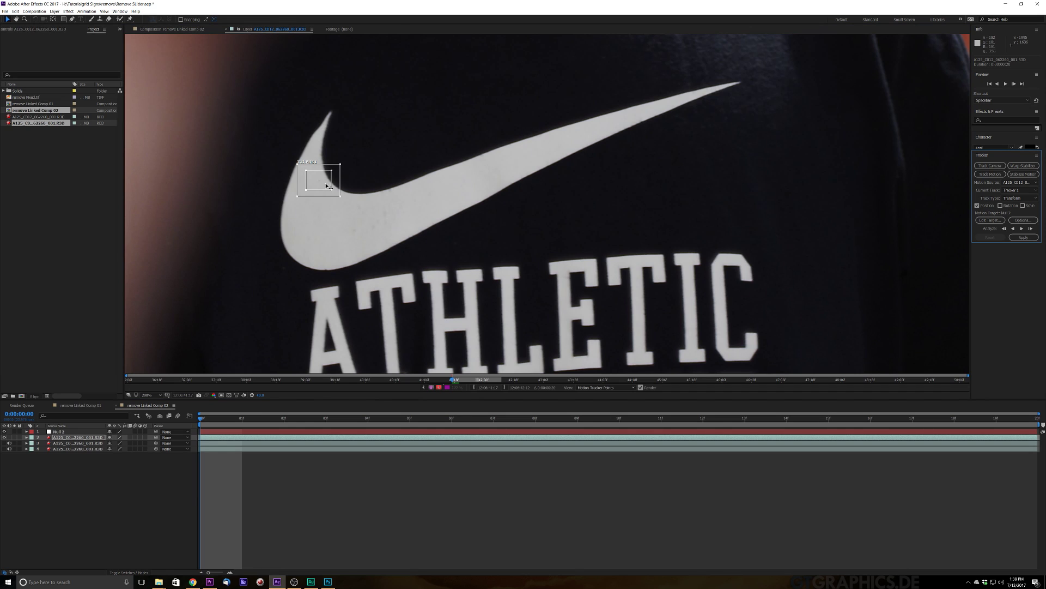
drag(329, 187, 336, 302)
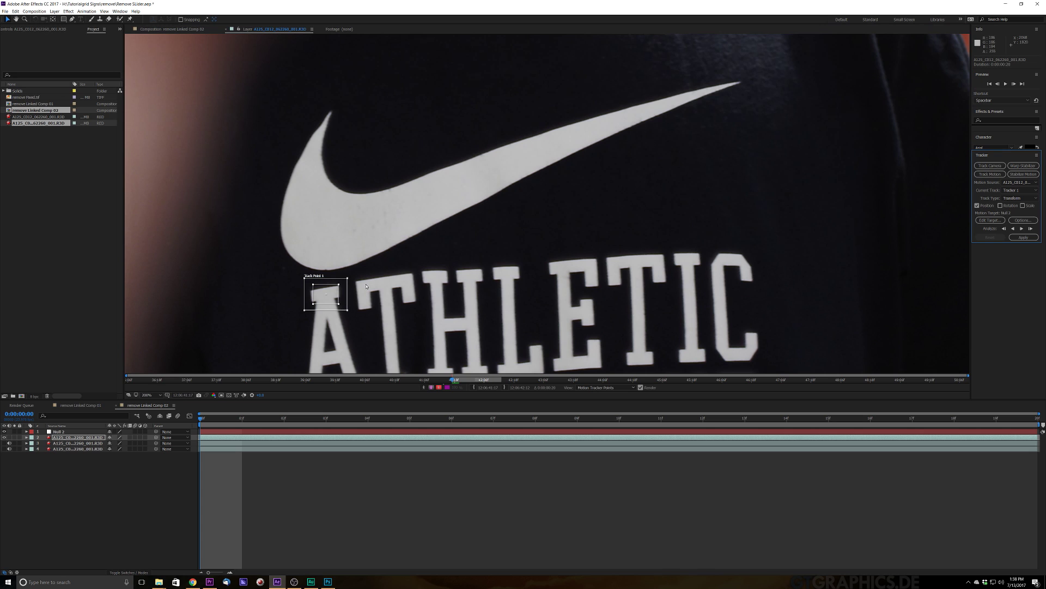
drag(339, 303, 345, 308)
drag(334, 298, 359, 313)
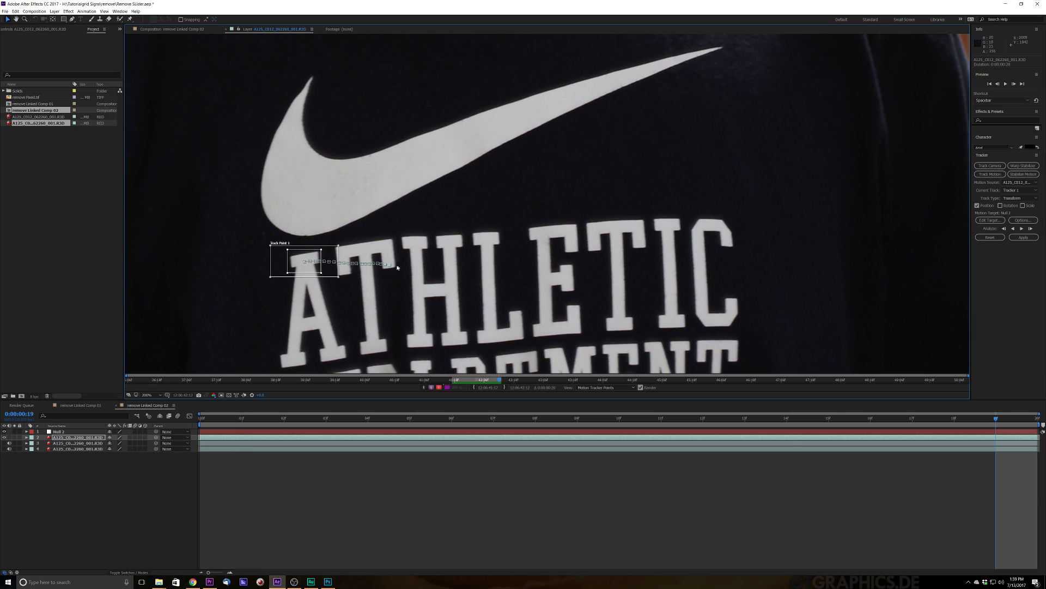
Scrub the timeline to check the analysed track at other frames.
drag(227, 423, 157, 460)
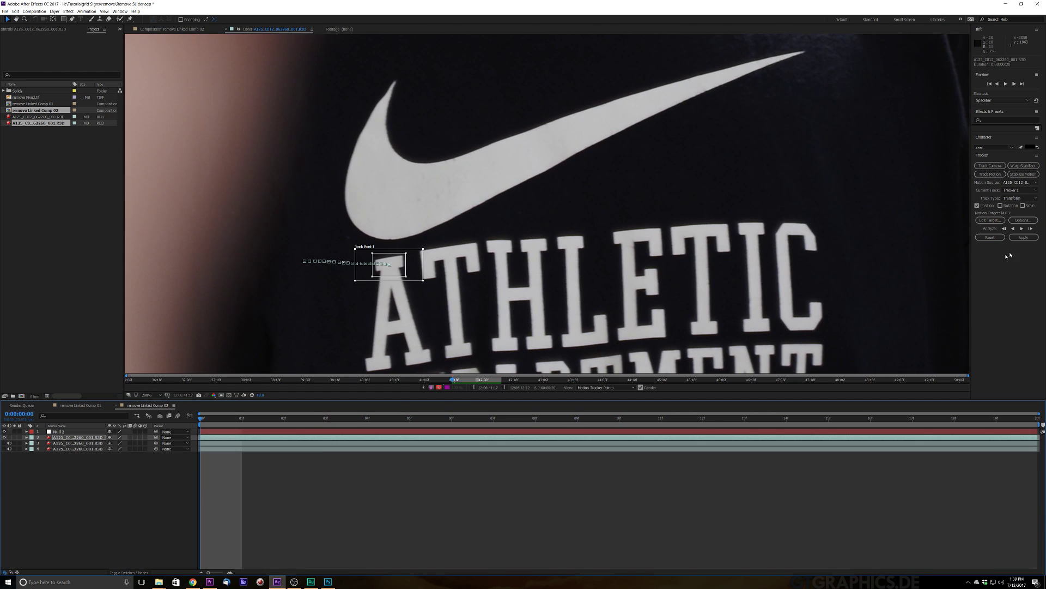
Apply the track data to Null 2 in X and Y, then recentre the view at full size.
click(1023, 237)
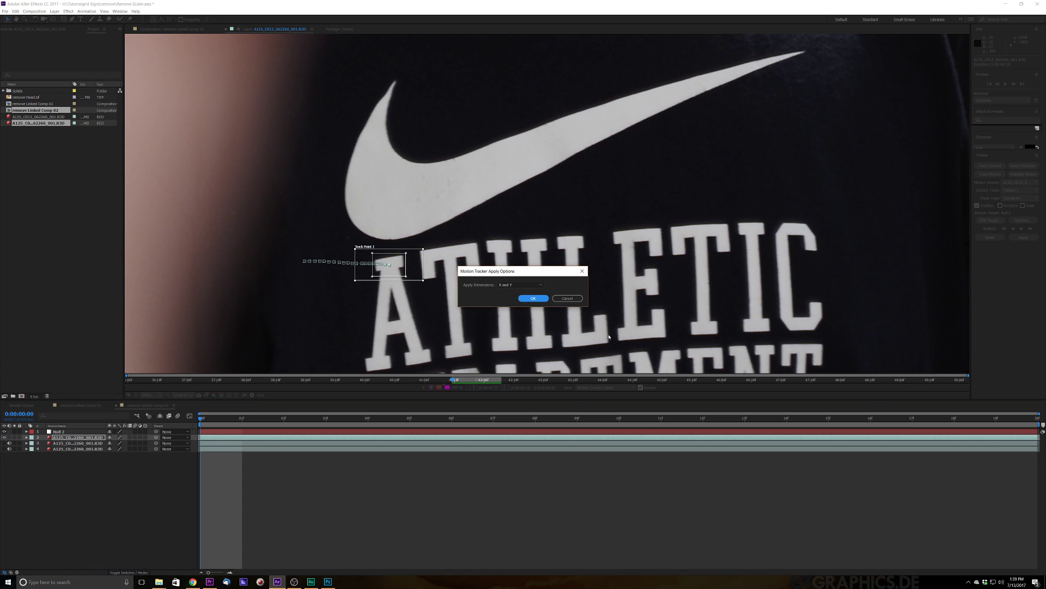
click(511, 286)
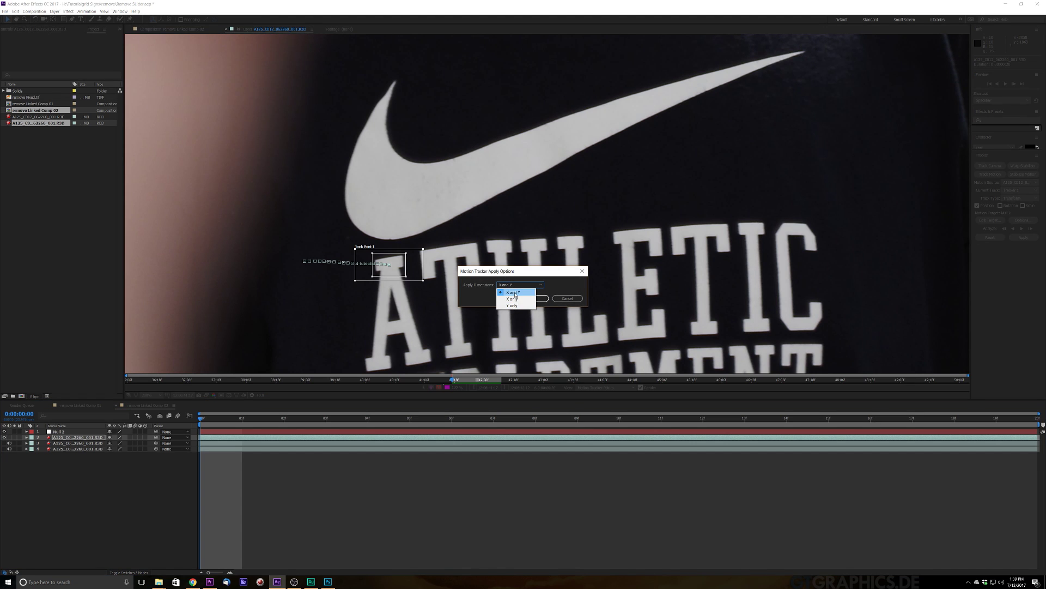
click(515, 293)
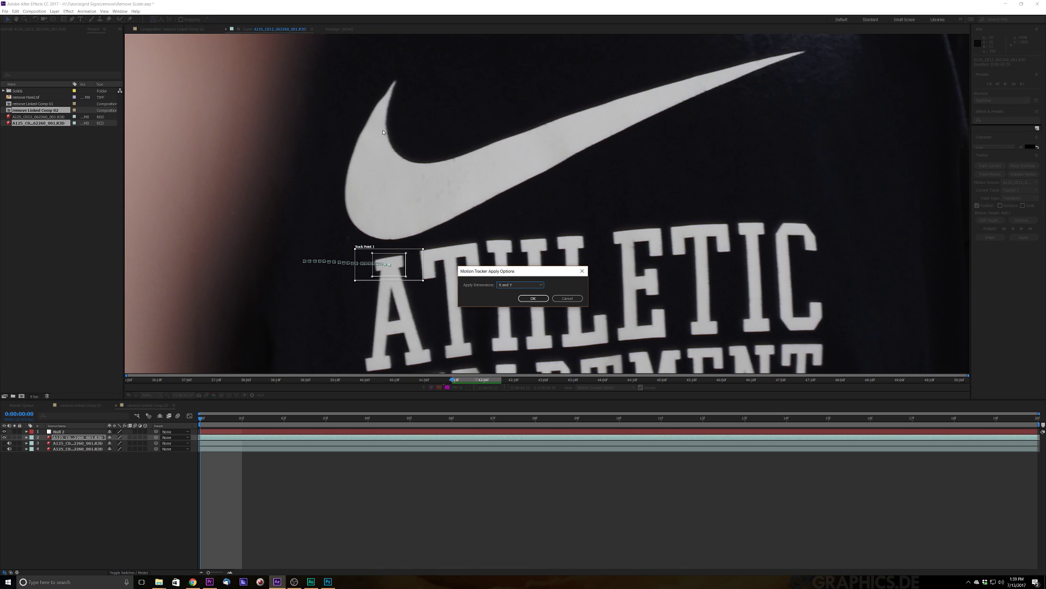
click(533, 298)
drag(586, 312, 504, 276)
key(slash)
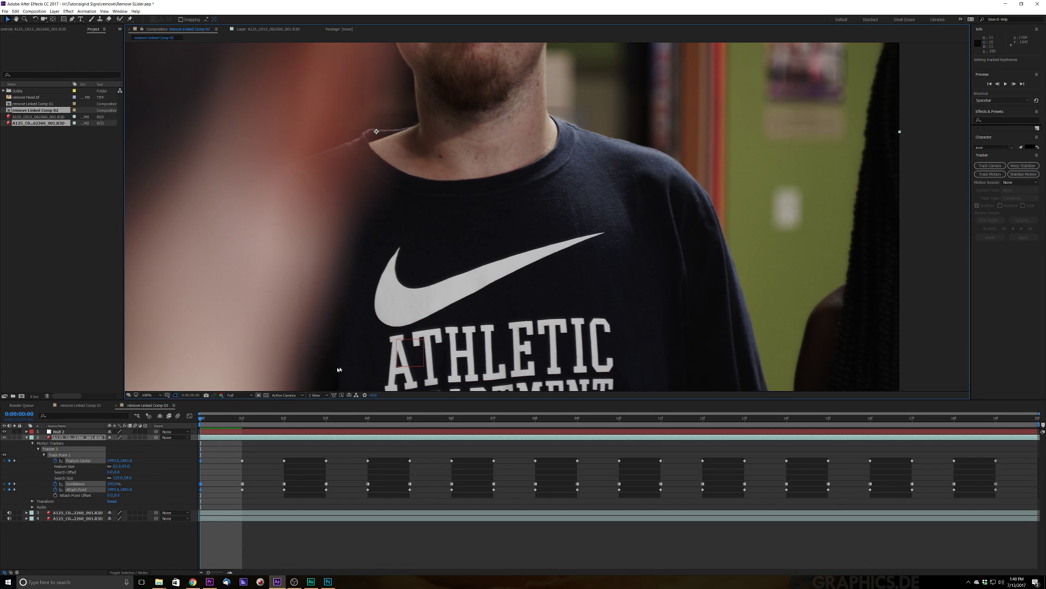
scroll(359, 361, down, 4)
scroll(439, 309, up, 2)
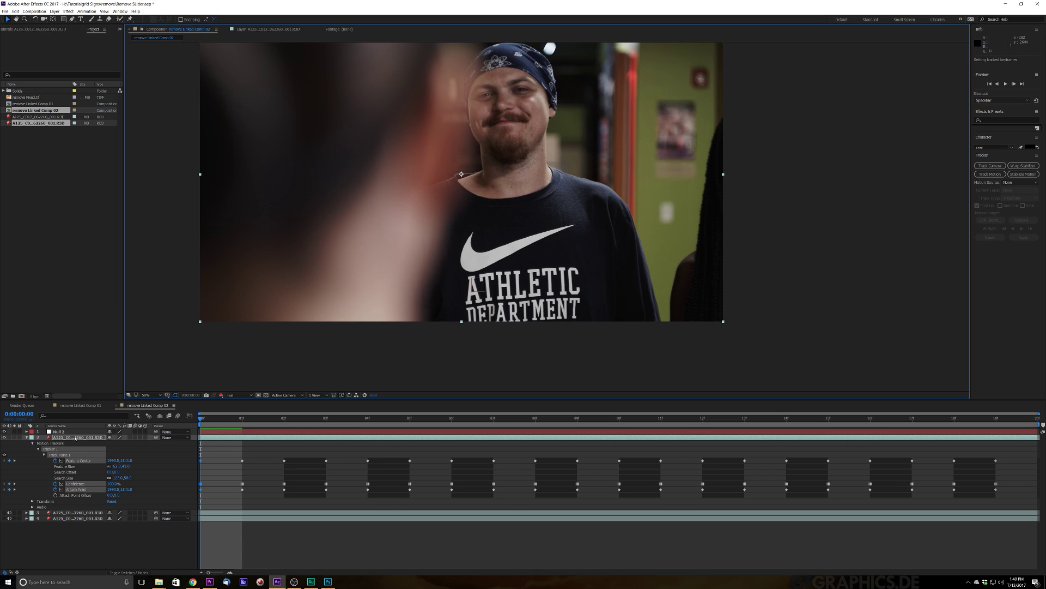
click(75, 437)
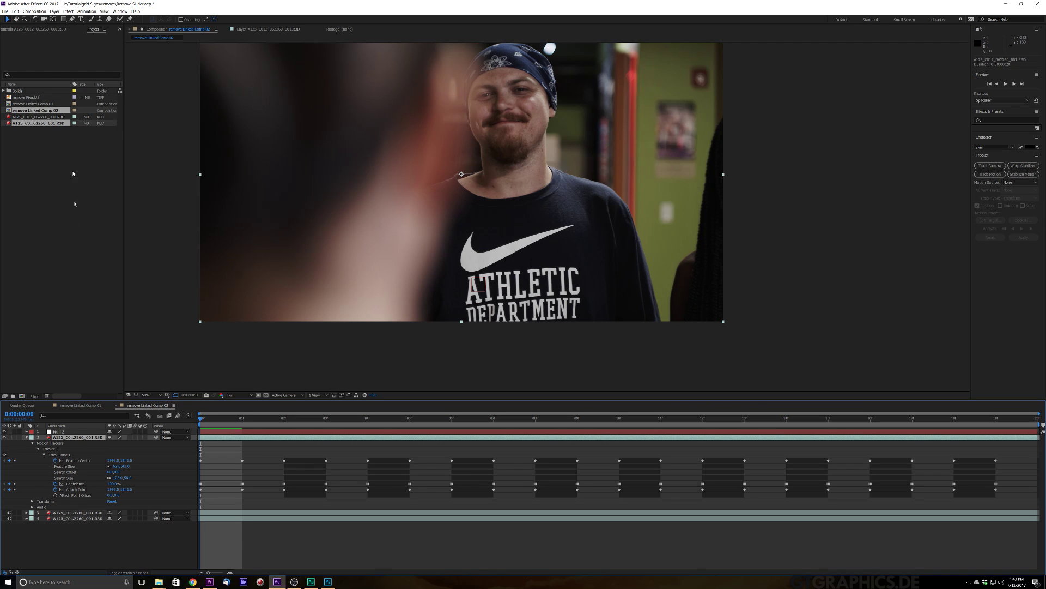
Save the current frame to a file with the output module format set to TIFF.
click(34, 10)
mouse_move(69, 83)
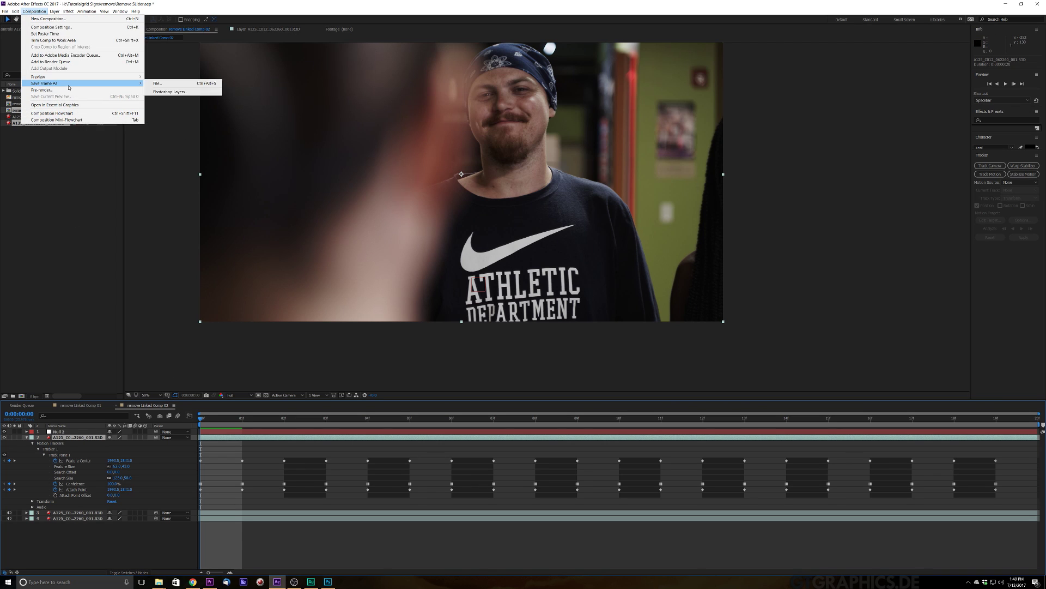
click(177, 84)
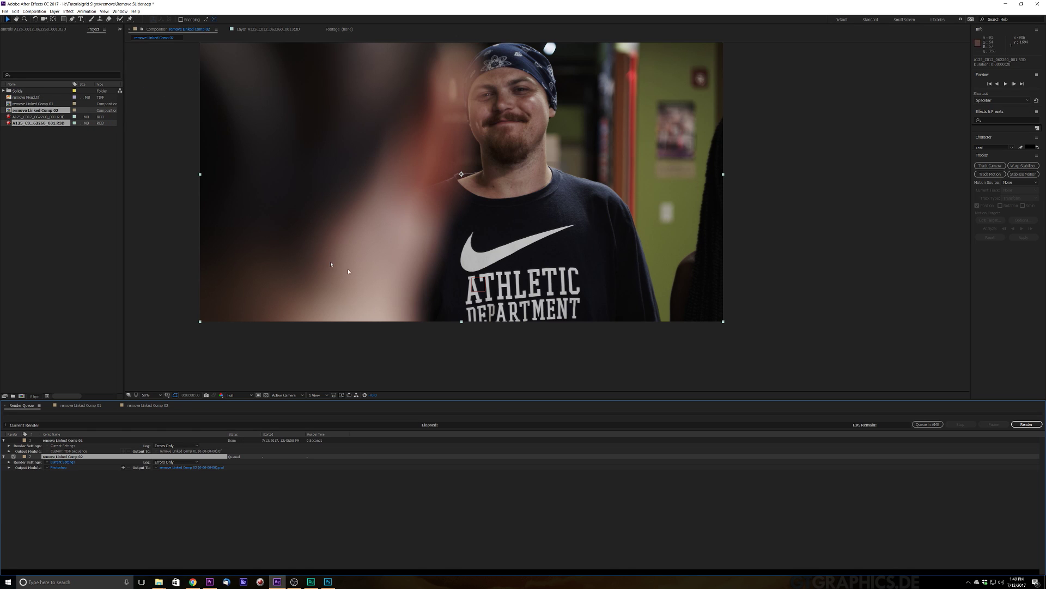
click(58, 467)
click(476, 207)
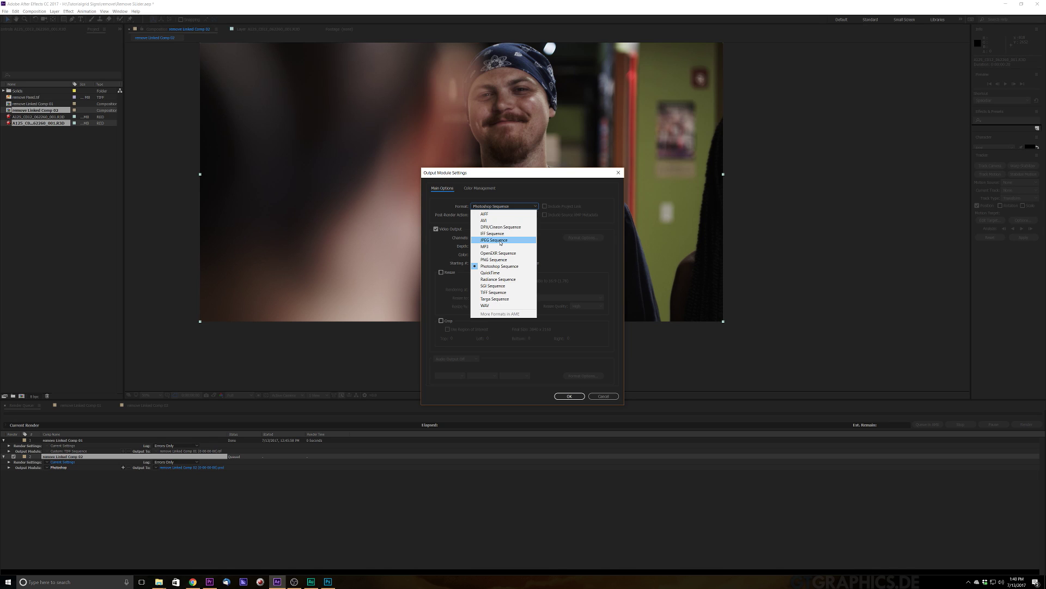
click(493, 292)
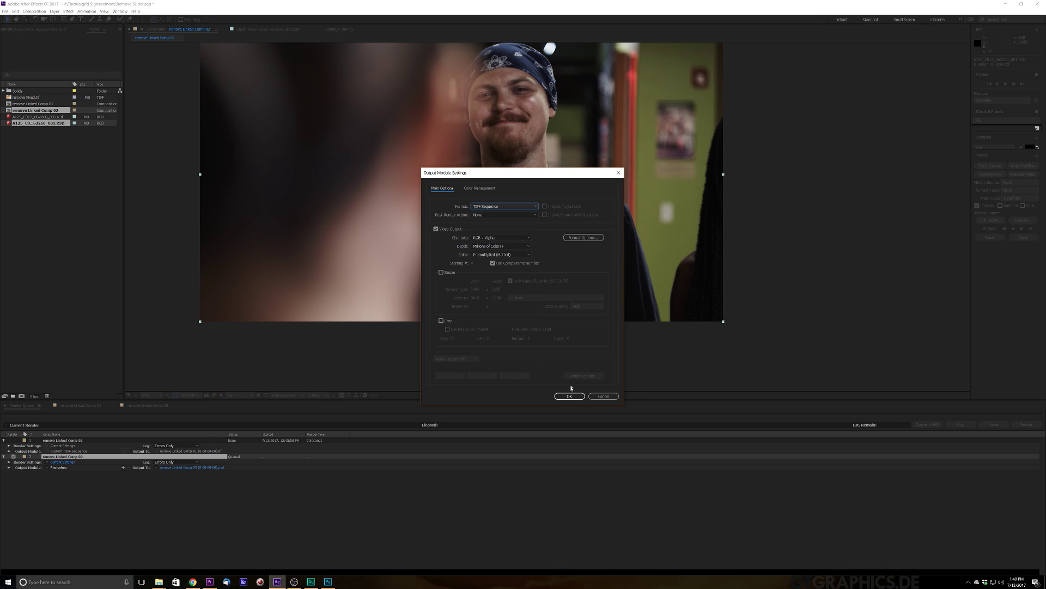
click(570, 395)
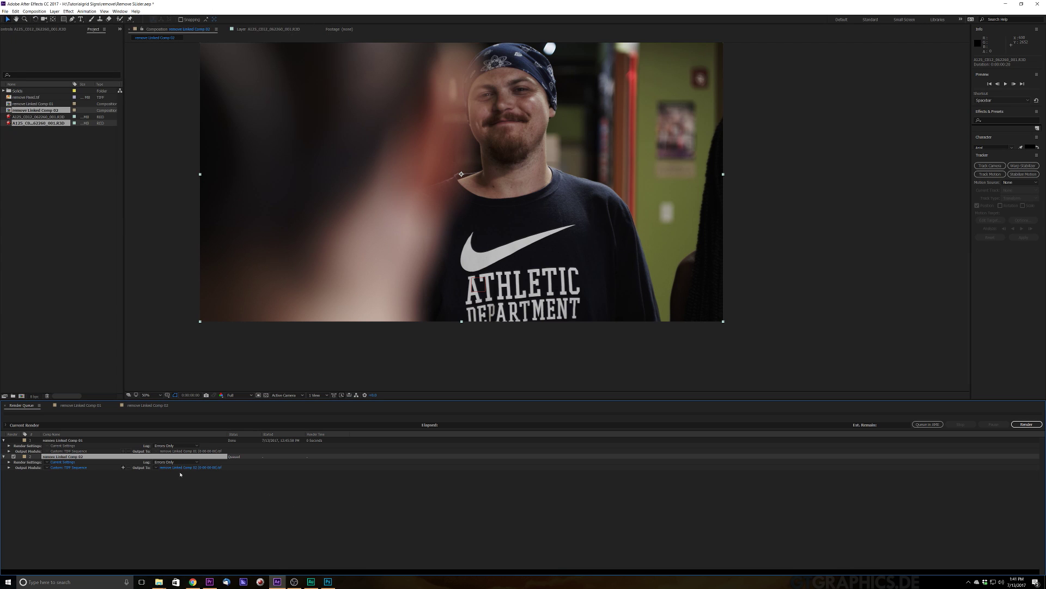
Name the output Dirty.tif in the Clean Plate folder and render it.
click(191, 467)
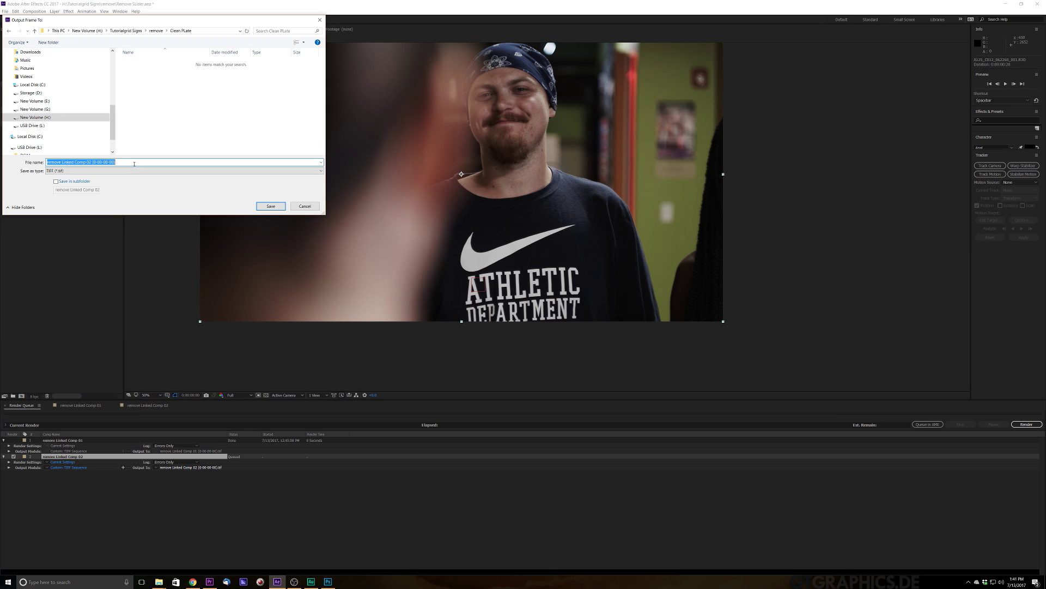
text(Dirty)
click(274, 208)
click(1026, 424)
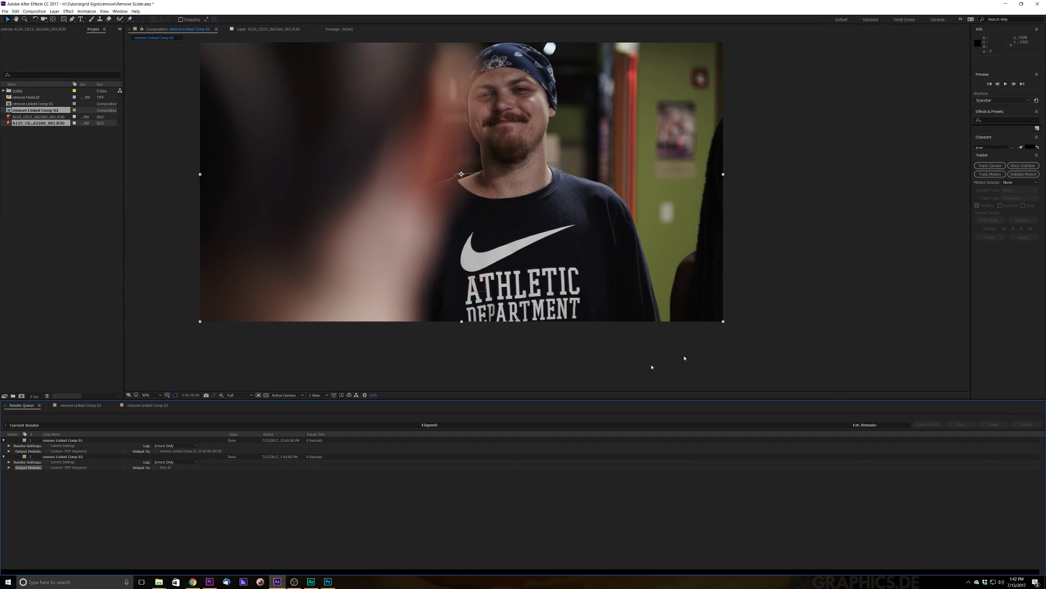
Open Dirty.tif in Photoshop at 100% on the shirt and pick the Healing Brush.
click(328, 582)
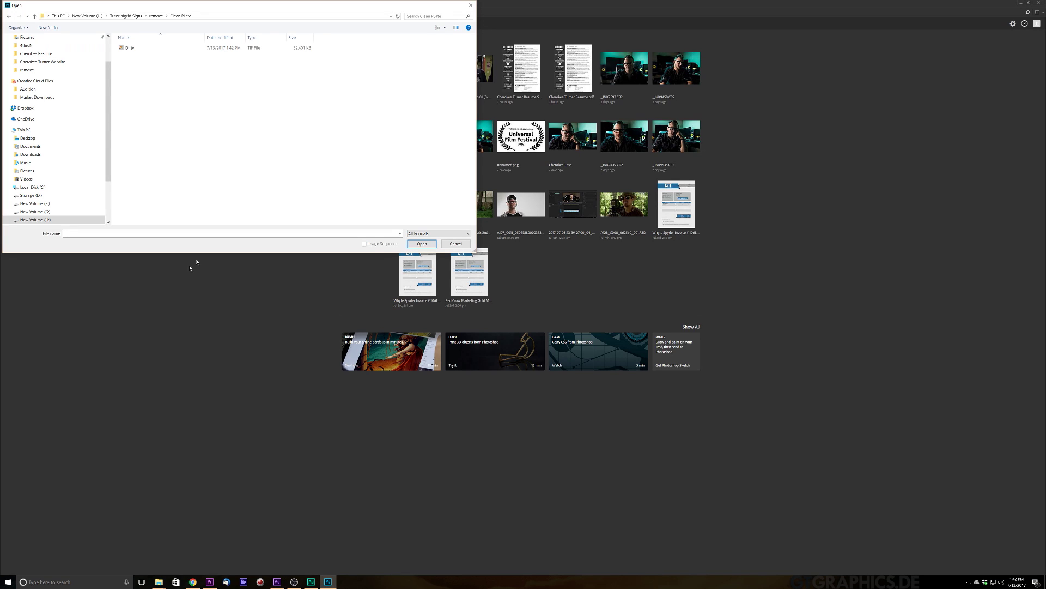
double_click(136, 47)
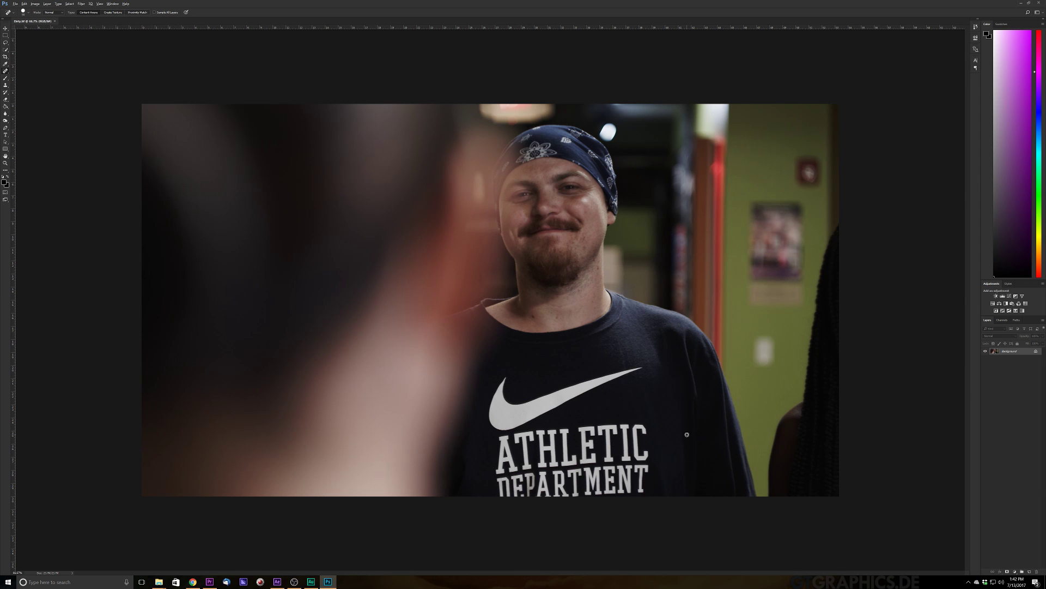
key(ctrl+1)
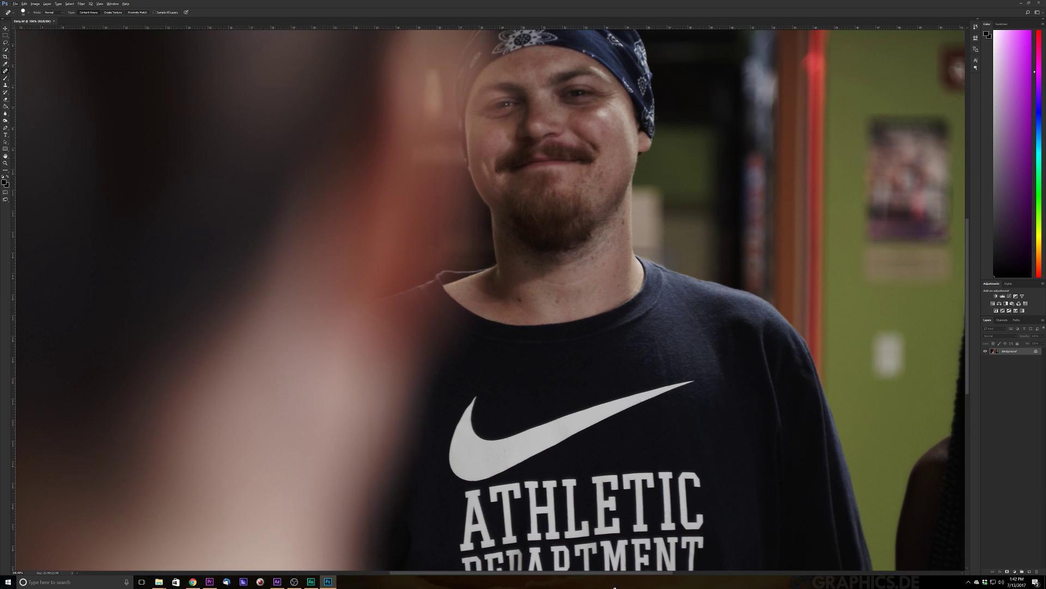
mouse_move(409, 218)
mouse_down()
mouse_move(322, 210)
mouse_move(311, 201)
mouse_move(320, 194)
mouse_up()
right_click(8, 74)
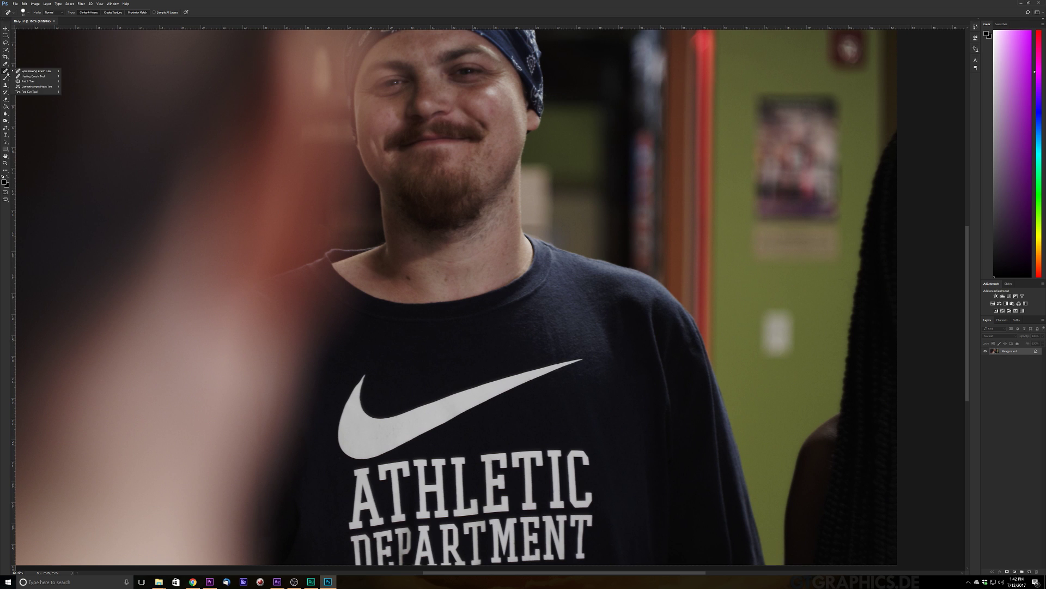
click(30, 79)
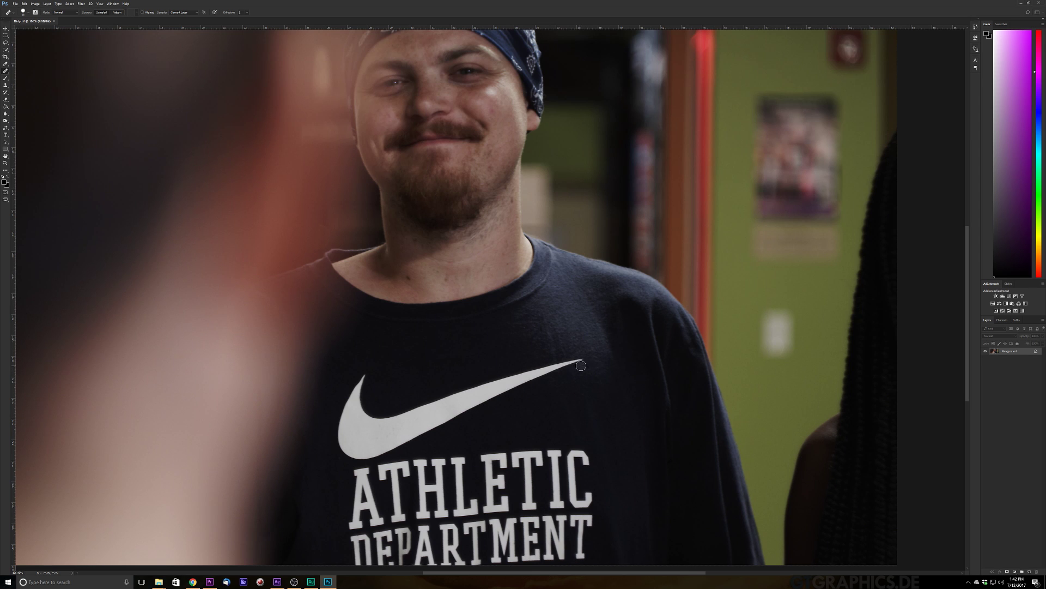
Sample clean shirt fabric and heal over the swoosh from tip to bottom.
mouse_move(580, 363)
mouse_down()
mouse_move(503, 399)
mouse_move(520, 375)
mouse_move(498, 390)
mouse_move(506, 379)
mouse_move(480, 385)
mouse_move(467, 405)
mouse_move(462, 392)
mouse_move(471, 409)
mouse_move(467, 392)
mouse_move(449, 413)
mouse_move(452, 393)
mouse_move(439, 415)
mouse_move(441, 397)
mouse_move(433, 423)
mouse_move(408, 437)
mouse_move(418, 426)
mouse_move(418, 438)
mouse_move(393, 440)
mouse_move(417, 403)
mouse_move(384, 456)
mouse_move(405, 415)
mouse_move(386, 436)
mouse_up()
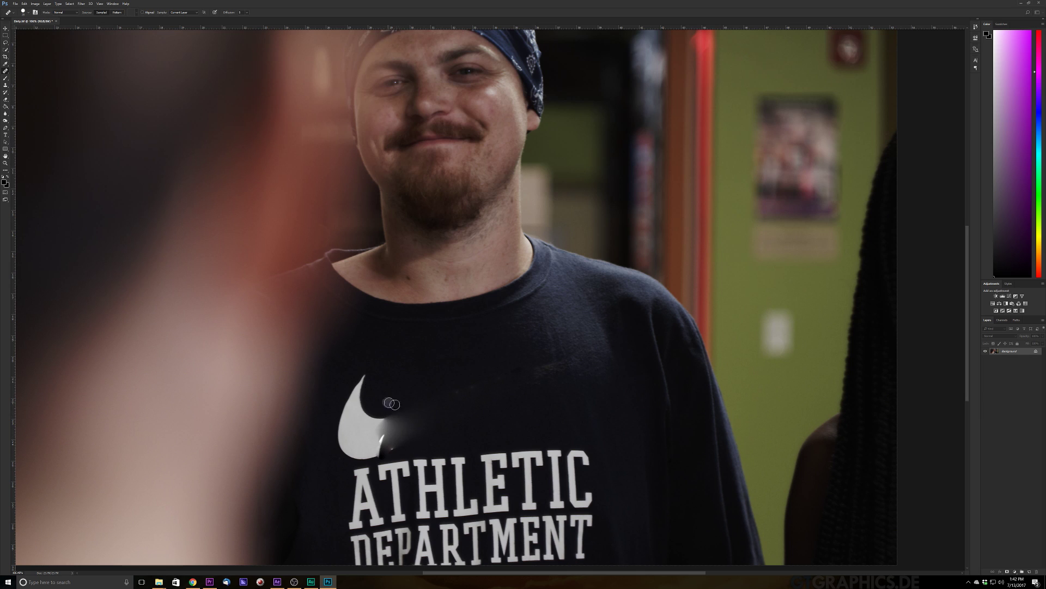
alt+click(389, 354)
mouse_move(367, 377)
mouse_down()
mouse_move(345, 405)
mouse_move(368, 407)
mouse_move(343, 417)
mouse_move(384, 418)
mouse_move(347, 414)
mouse_move(351, 425)
mouse_move(370, 423)
mouse_move(342, 431)
mouse_move(366, 426)
mouse_move(382, 446)
mouse_move(369, 436)
mouse_move(377, 453)
mouse_move(341, 447)
mouse_move(372, 452)
mouse_move(369, 434)
mouse_move(344, 437)
mouse_move(345, 401)
mouse_move(337, 432)
mouse_move(351, 403)
mouse_move(368, 402)
mouse_move(338, 437)
mouse_move(339, 463)
mouse_move(349, 429)
mouse_move(386, 419)
mouse_move(368, 448)
mouse_move(401, 436)
mouse_up()
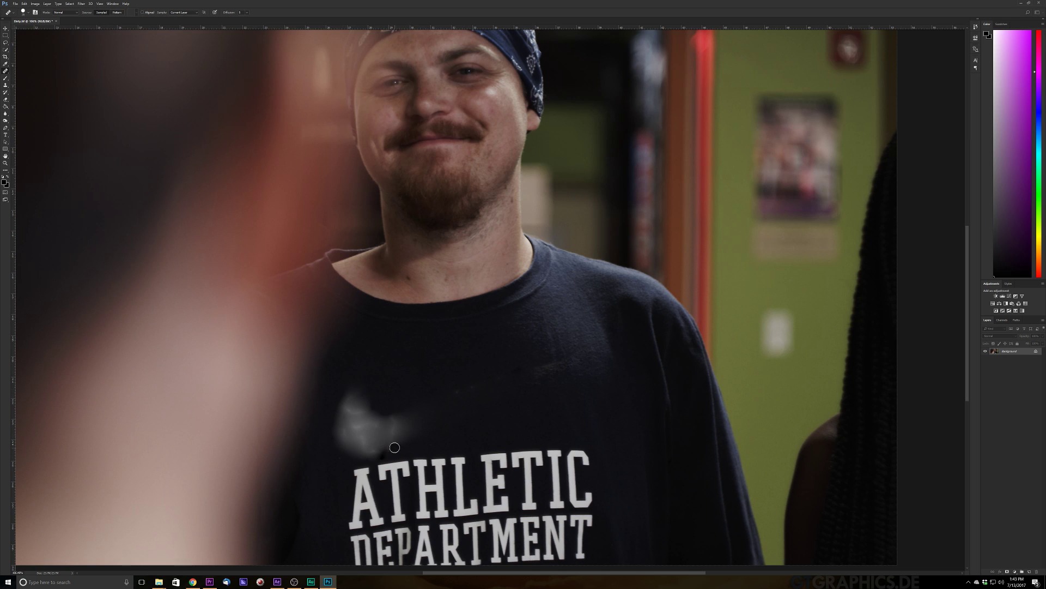
drag(396, 446, 375, 458)
Use the content-aware Spot Healing Brush to remove leftover logo smudges near the lettering.
right_click(6, 72)
click(33, 69)
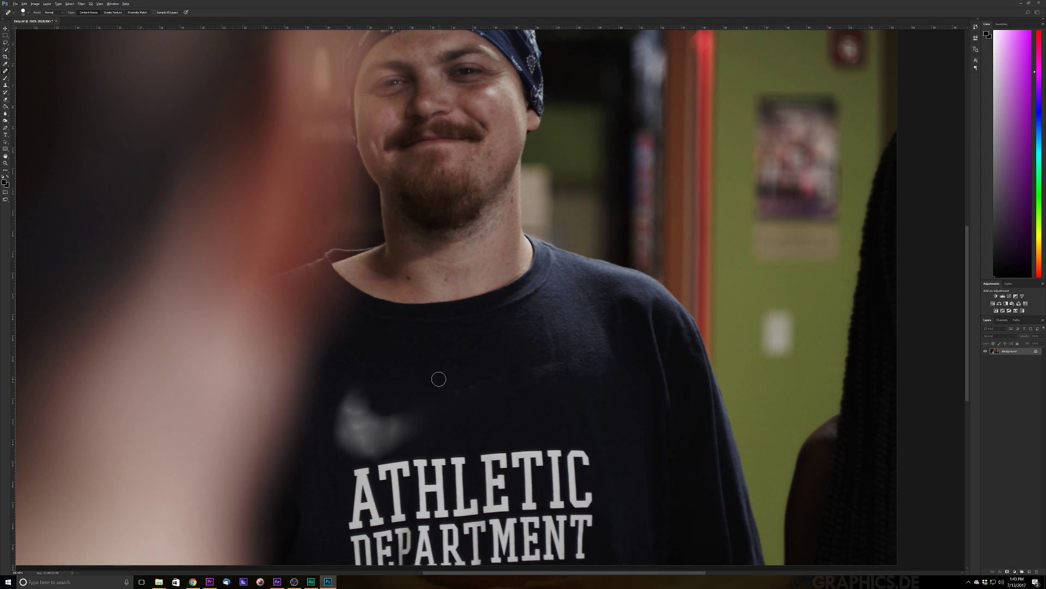
mouse_move(570, 354)
mouse_down()
mouse_move(540, 381)
mouse_move(523, 369)
mouse_move(510, 395)
mouse_move(498, 370)
mouse_move(505, 388)
mouse_move(532, 379)
mouse_move(429, 405)
mouse_move(478, 401)
mouse_move(418, 434)
mouse_move(414, 411)
mouse_up()
mouse_move(553, 359)
mouse_down()
mouse_move(516, 366)
mouse_move(492, 402)
mouse_up()
mouse_move(408, 404)
mouse_down()
mouse_move(385, 454)
mouse_move(362, 459)
mouse_move(391, 445)
mouse_move(395, 421)
mouse_move(385, 451)
mouse_move(351, 458)
mouse_move(391, 421)
mouse_move(372, 417)
mouse_up()
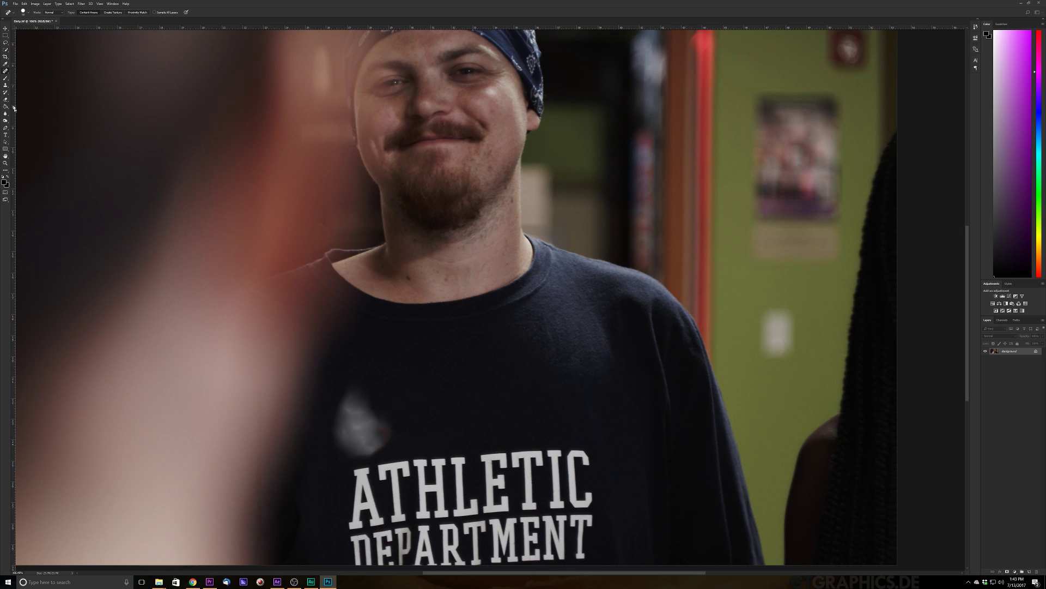
Clone Stamp dark shirt fabric over the grey patch above ATHLETIC.
click(6, 85)
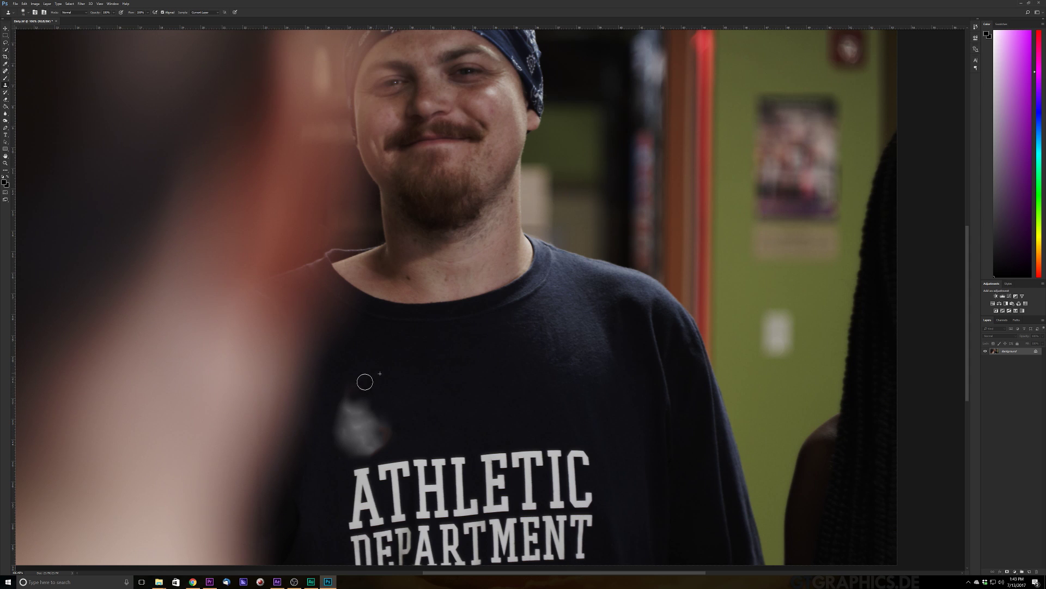
alt+click(366, 384)
click(356, 390)
alt+click(396, 378)
mouse_move(356, 408)
mouse_down()
mouse_move(343, 410)
mouse_move(381, 424)
mouse_move(338, 428)
mouse_move(381, 436)
mouse_move(343, 440)
mouse_up()
alt+click(364, 388)
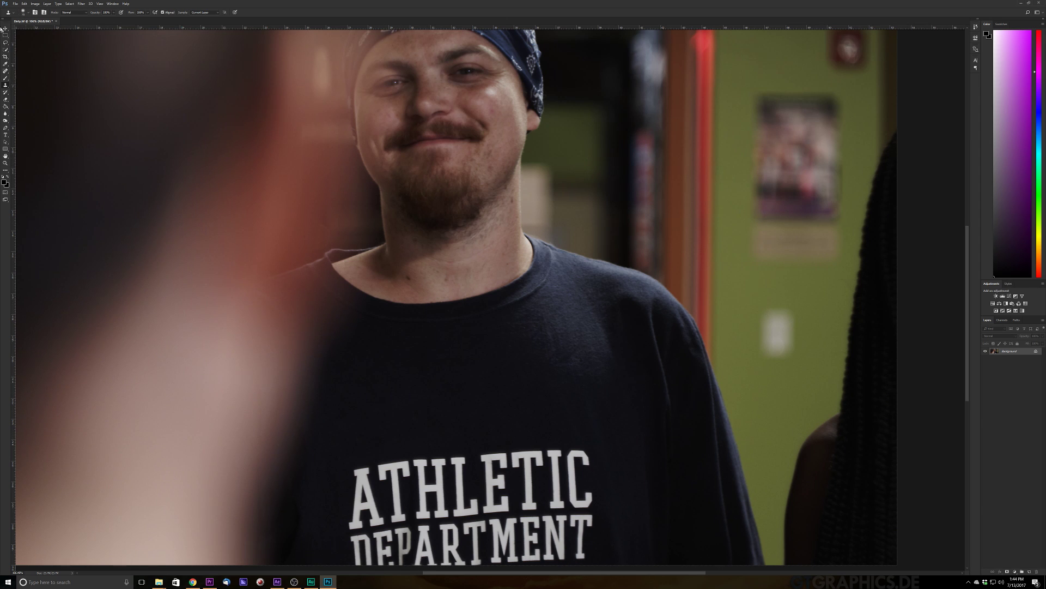
Spot-heal the remaining marks, streak and small spot on the shirt.
click(5, 71)
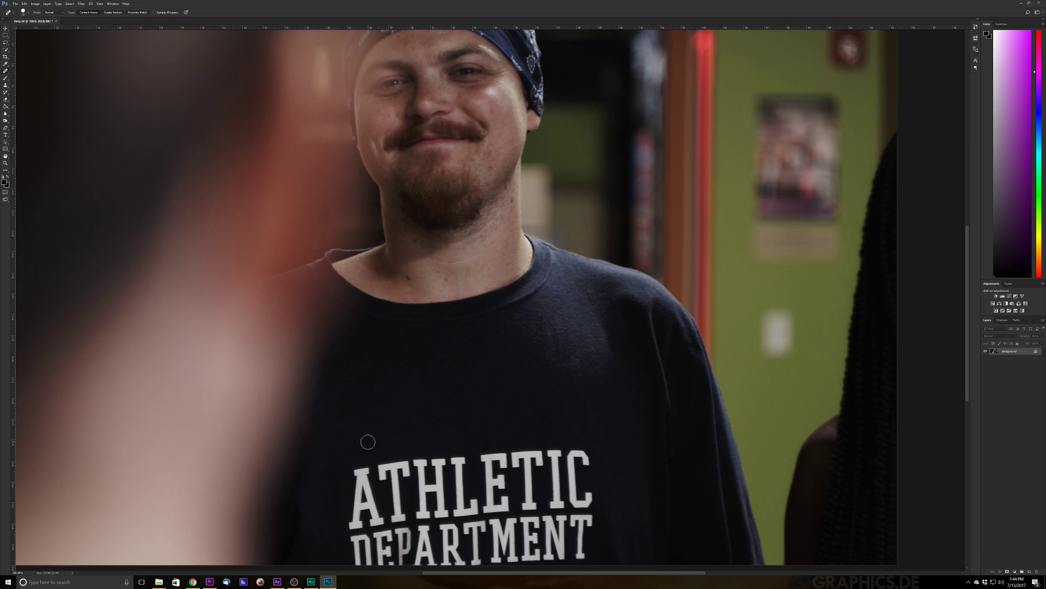
drag(341, 444, 402, 436)
drag(397, 443, 452, 430)
drag(519, 411, 549, 403)
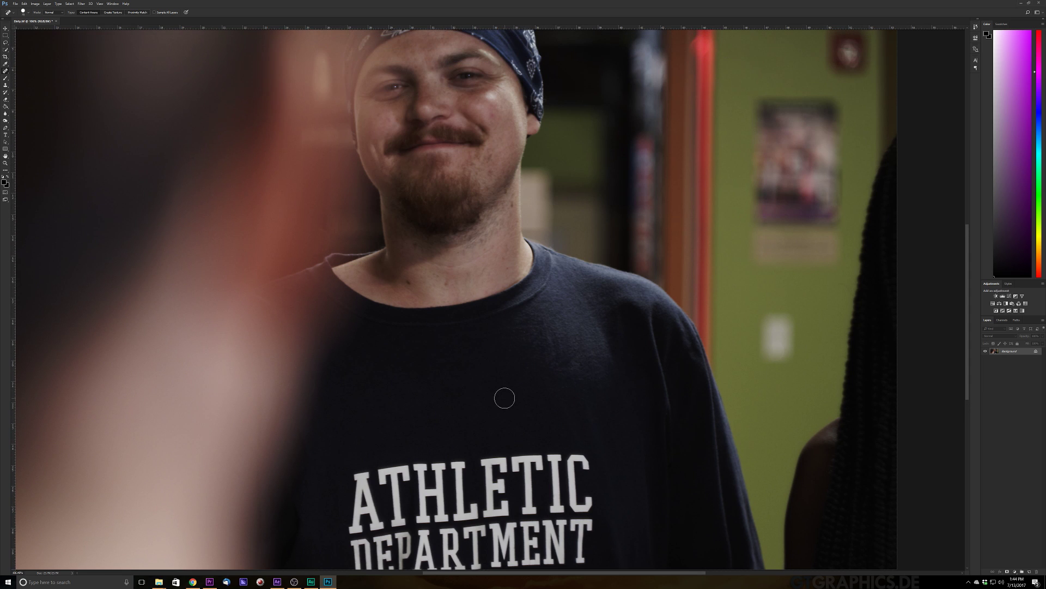
Save the retouched frame as the TIFF Clean.tif, accepting the default TIFF options.
scroll(501, 400, up, 3)
scroll(473, 410, down, 2)
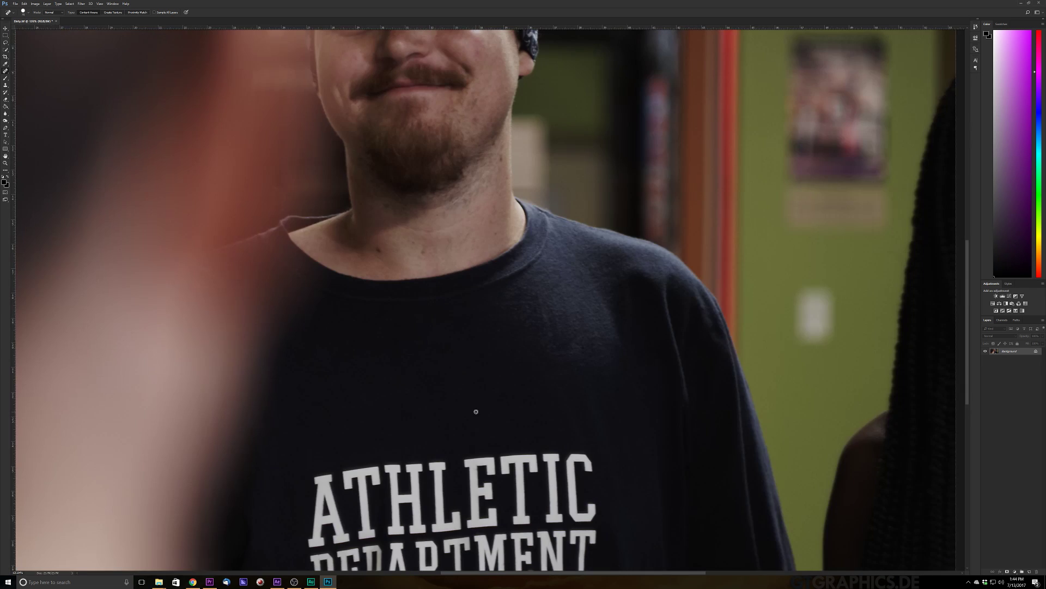
scroll(474, 412, down, 1)
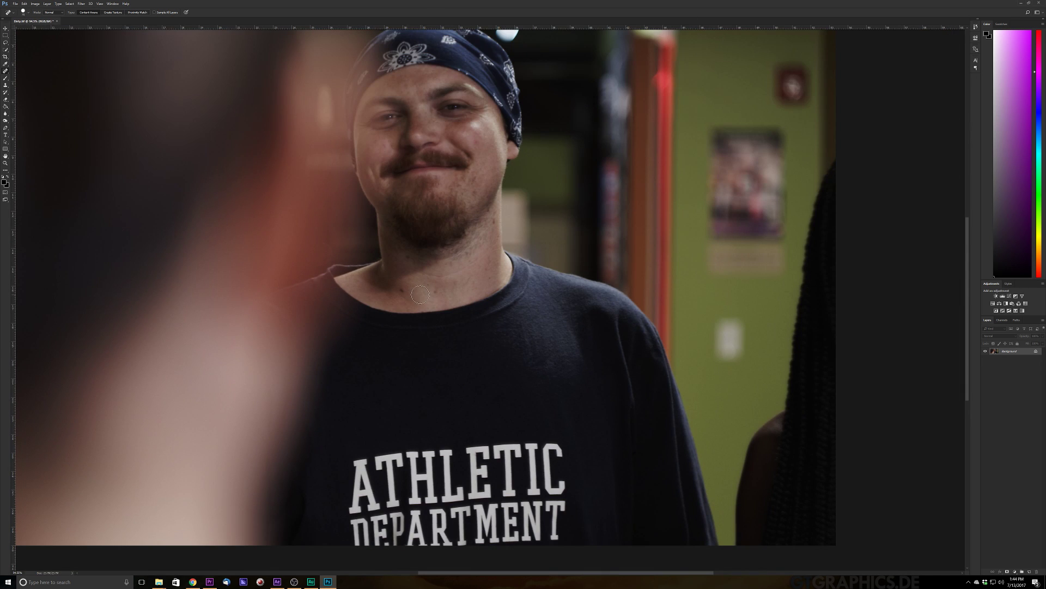
click(17, 3)
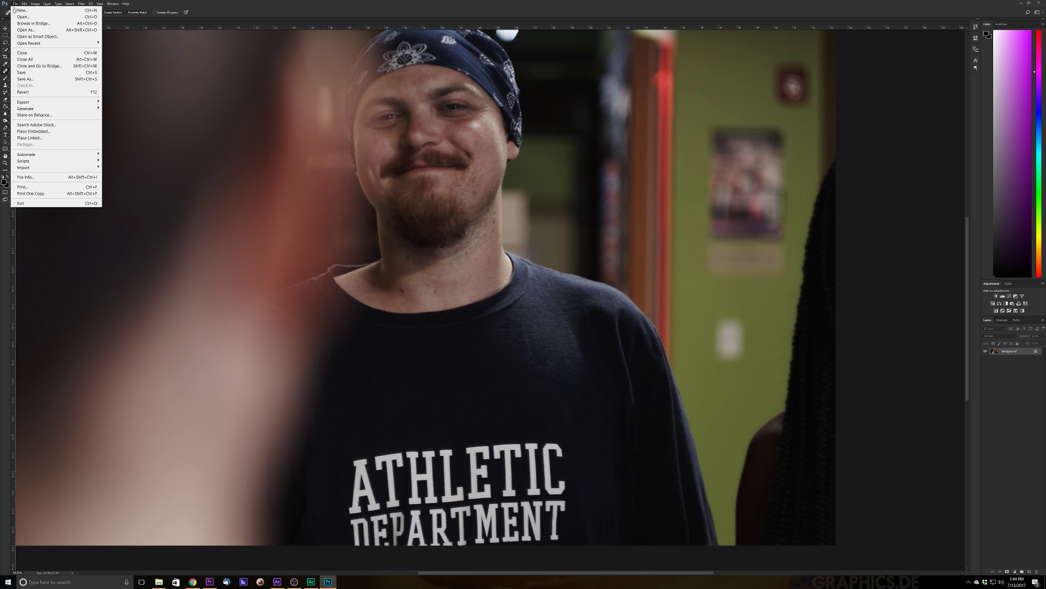
click(25, 79)
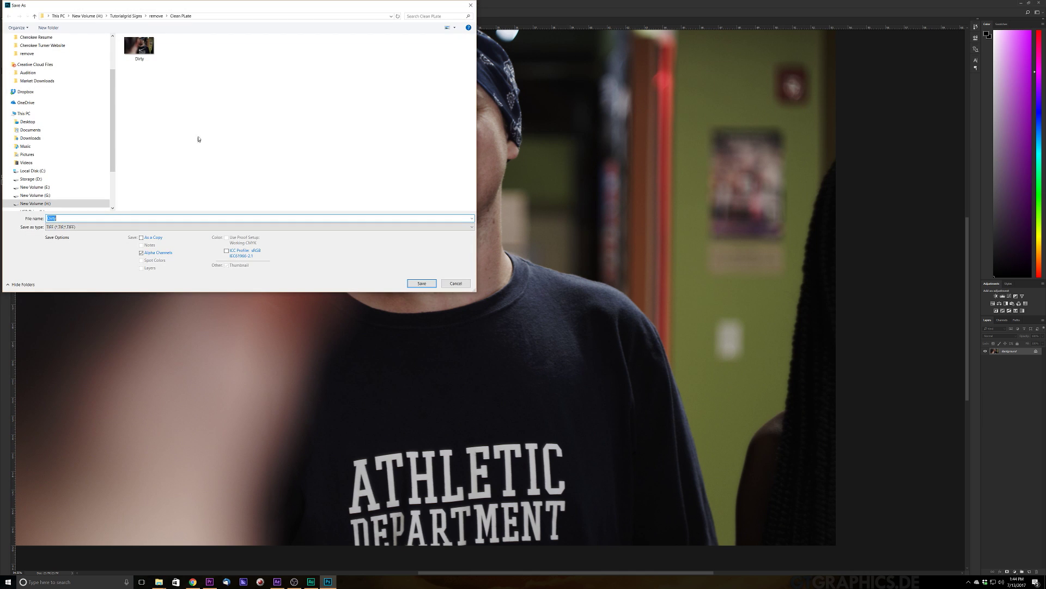
text(Clean)
click(423, 284)
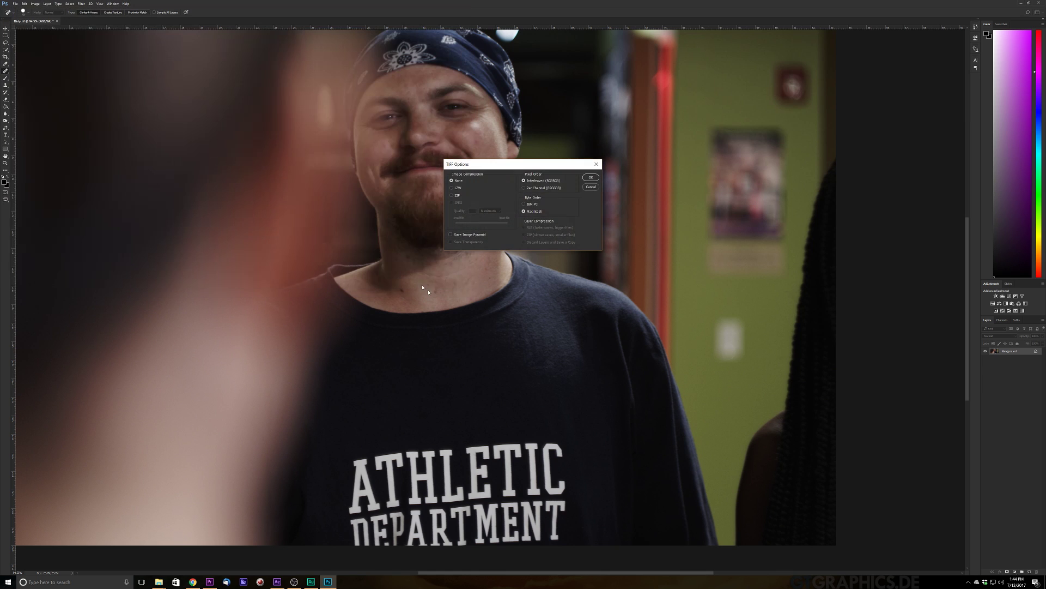
click(590, 179)
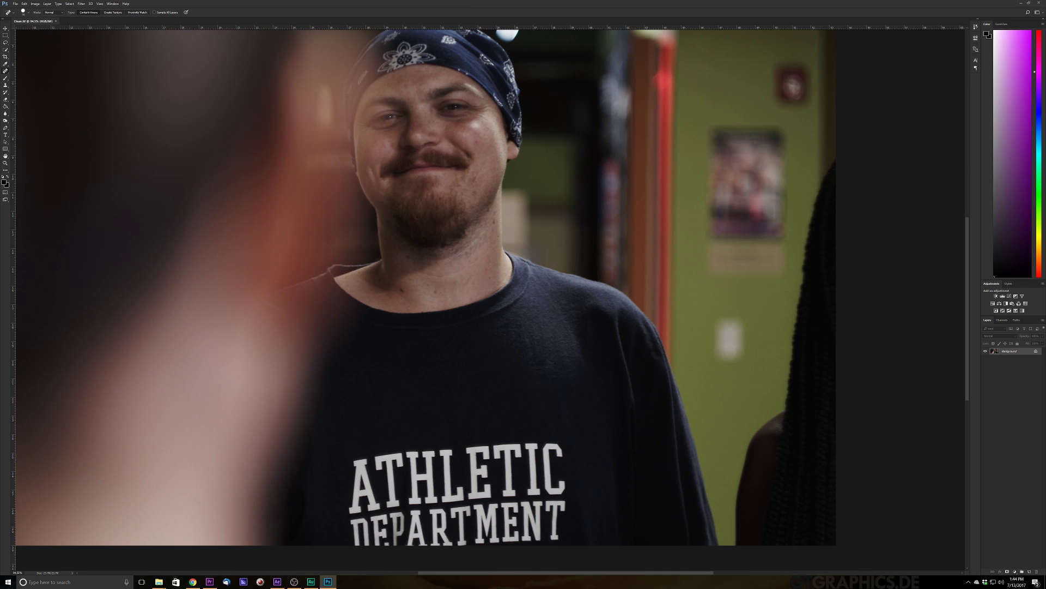
Import Clean.tif from the Clean PLate folder and add it as a layer in remove Linked Comp 02.
click(277, 581)
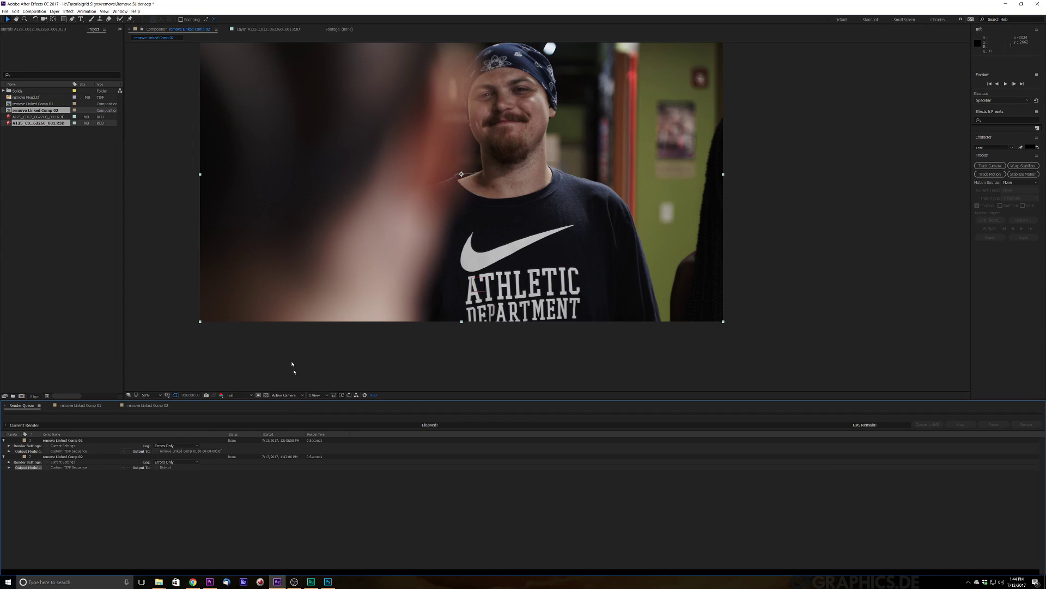
click(151, 405)
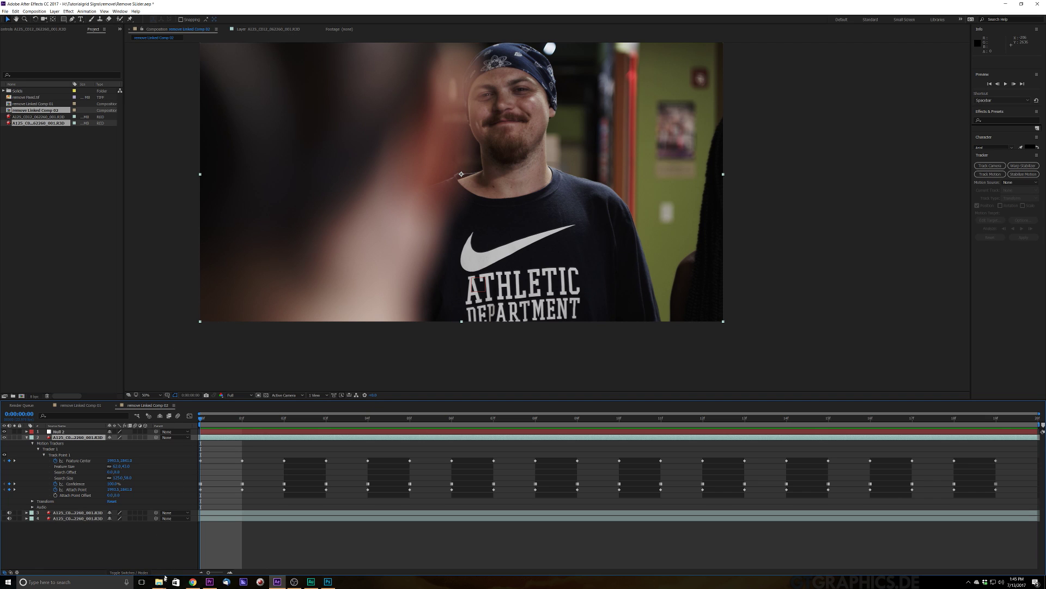
mouse_move(164, 581)
click(127, 550)
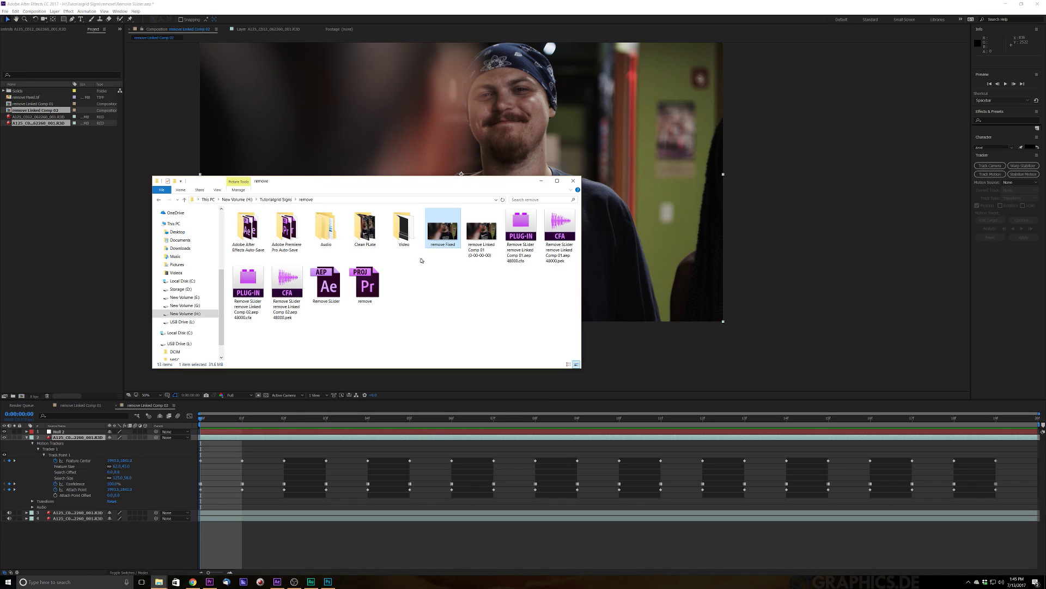
double_click(375, 241)
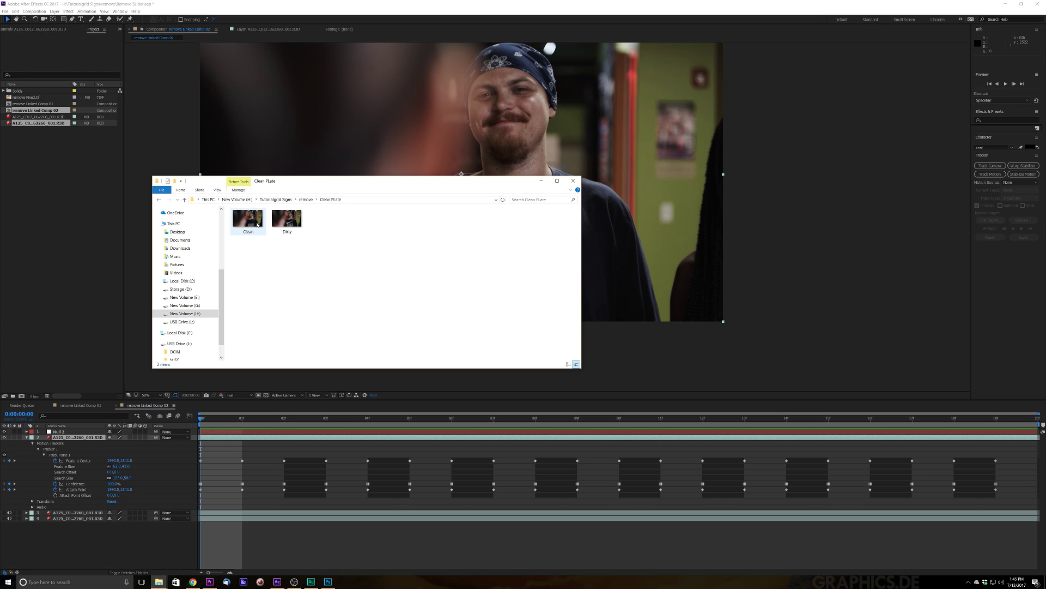
drag(257, 224, 104, 248)
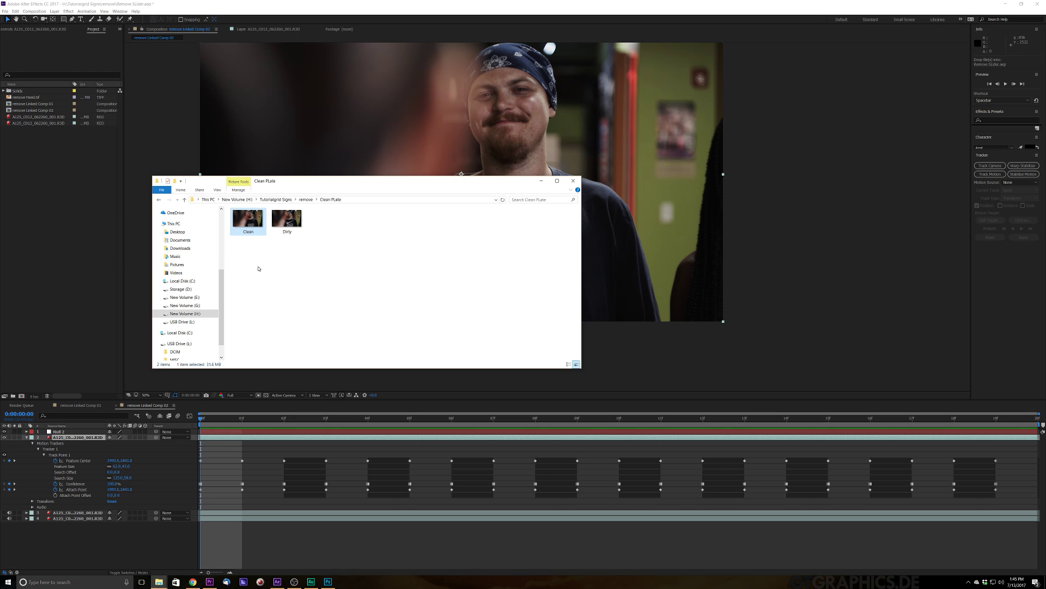
drag(219, 5, 84, 443)
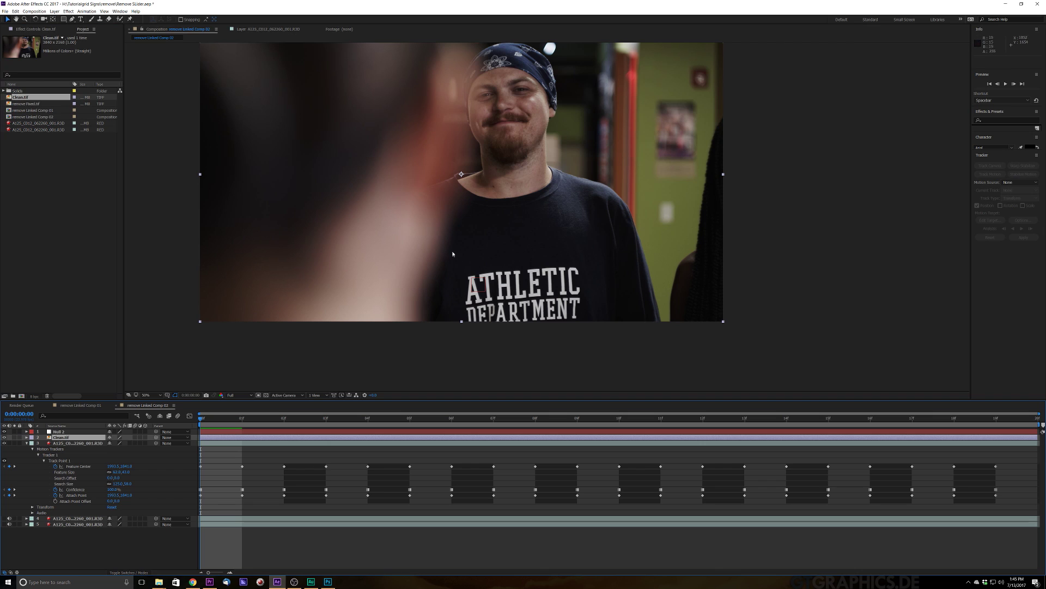
Toggle Clean.tif's visibility on and off to compare it against the logo.
click(5, 437)
click(5, 437)
click(5, 437)
click(4, 437)
click(5, 437)
click(5, 437)
Link Clean.tif's Position to Null 2's tracked Position with an expression and preview the result.
key(p)
click(60, 431)
key(p)
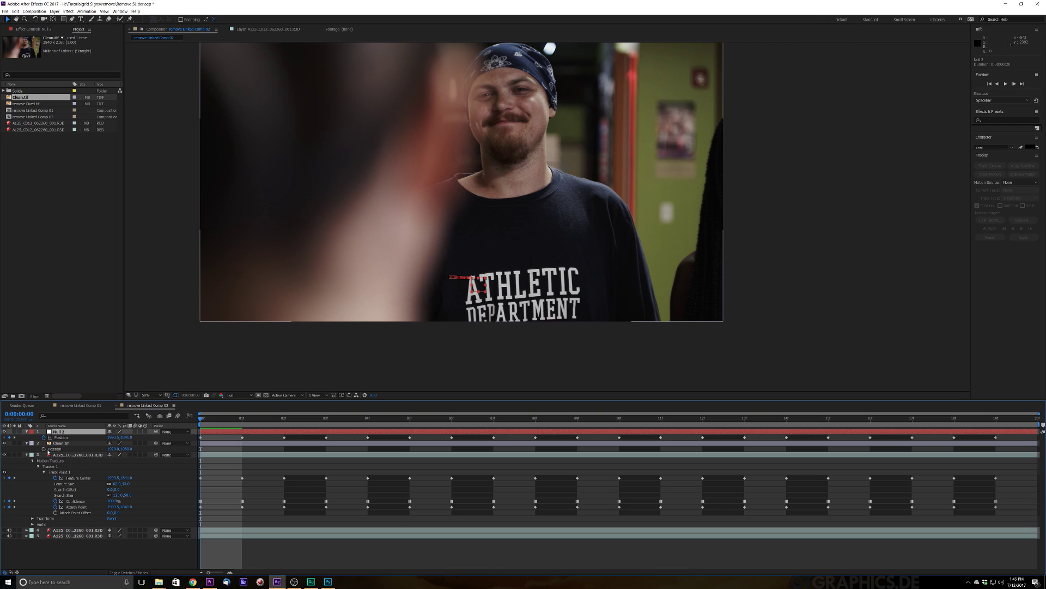
alt+click(44, 449)
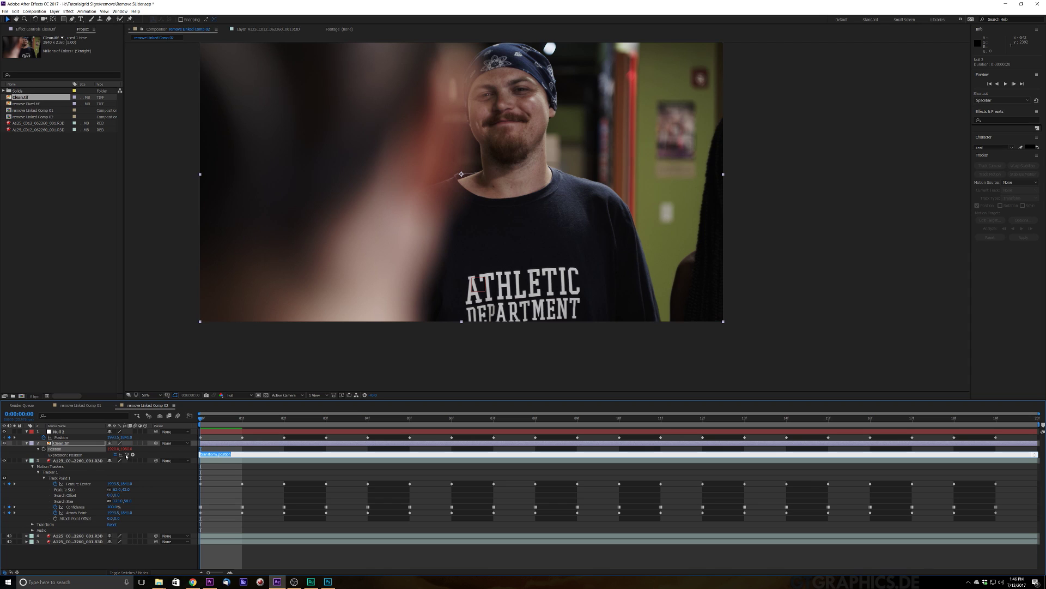
drag(126, 455, 63, 438)
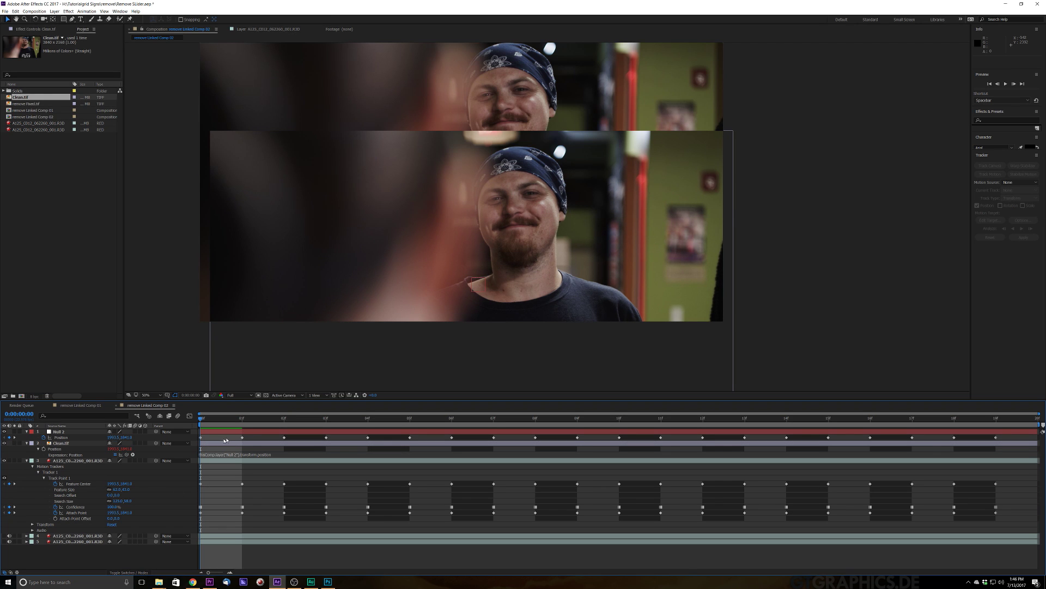
key(space)
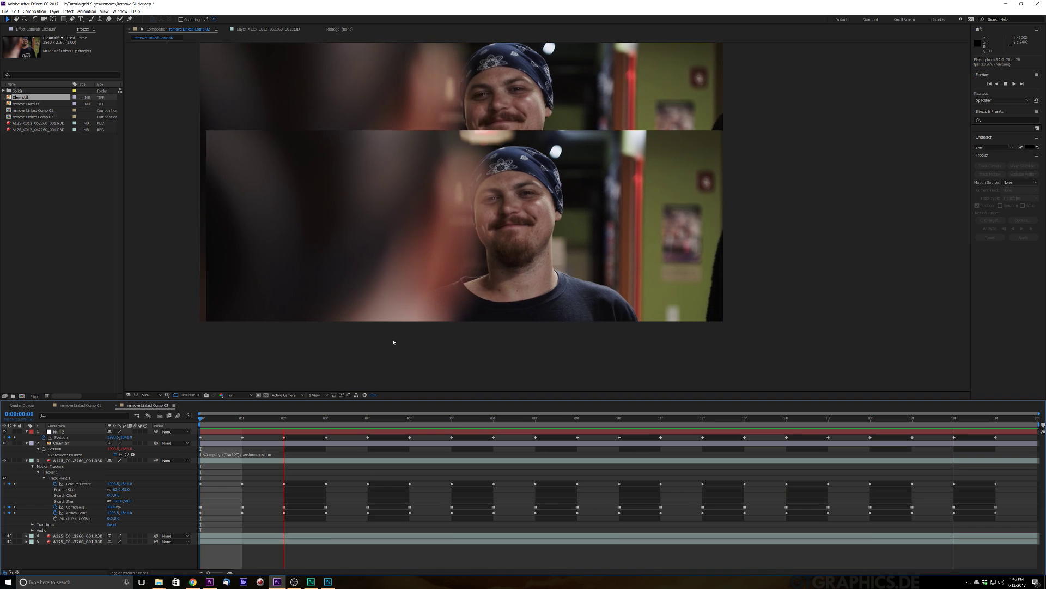
key(space)
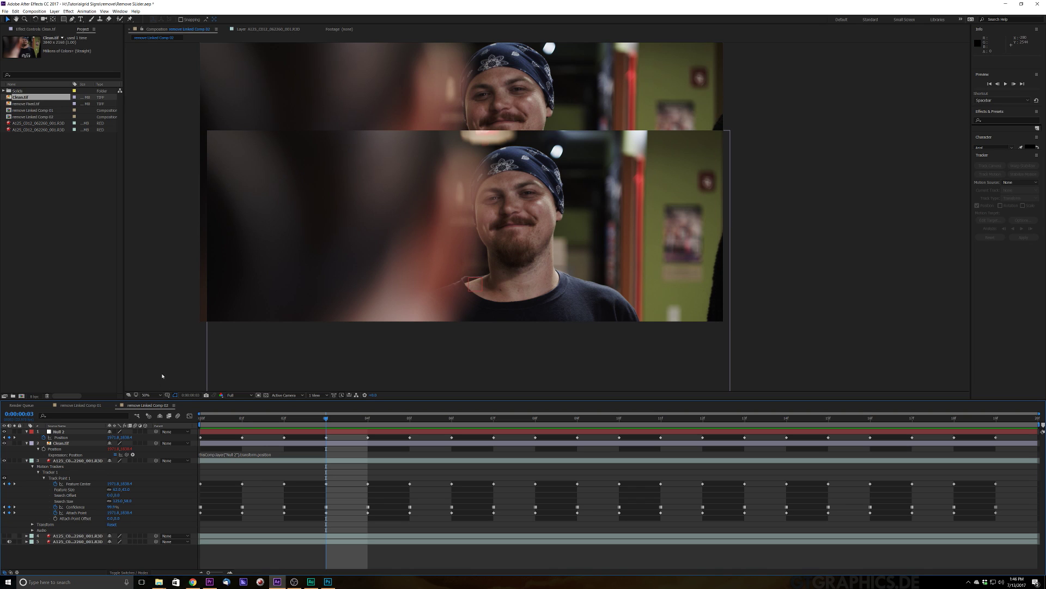
Expand the transform properties of Clean.tif and Null 2, then return to the comp start.
click(26, 443)
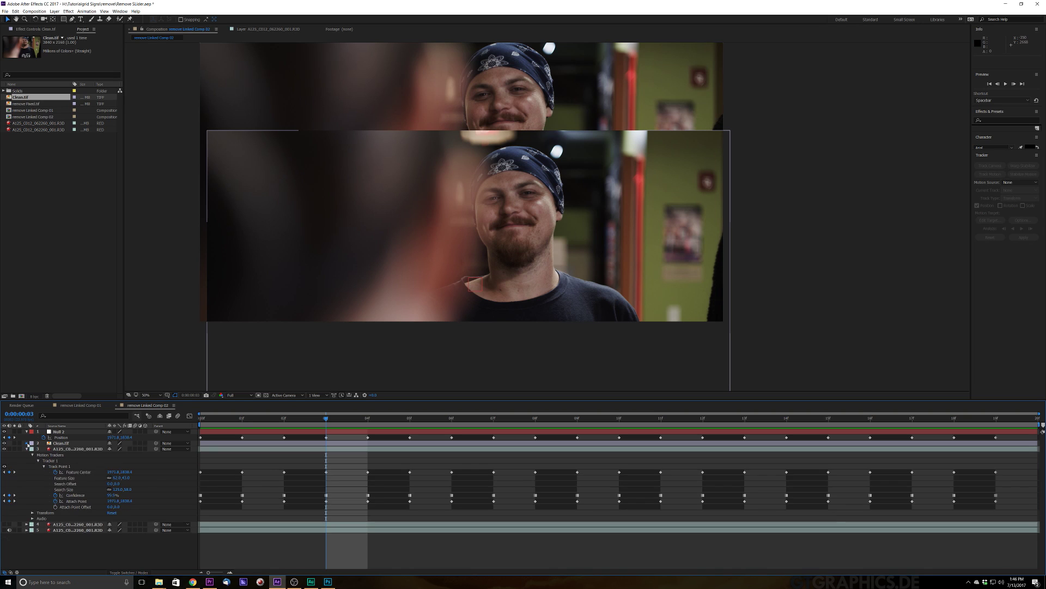
click(27, 443)
click(27, 431)
click(27, 431)
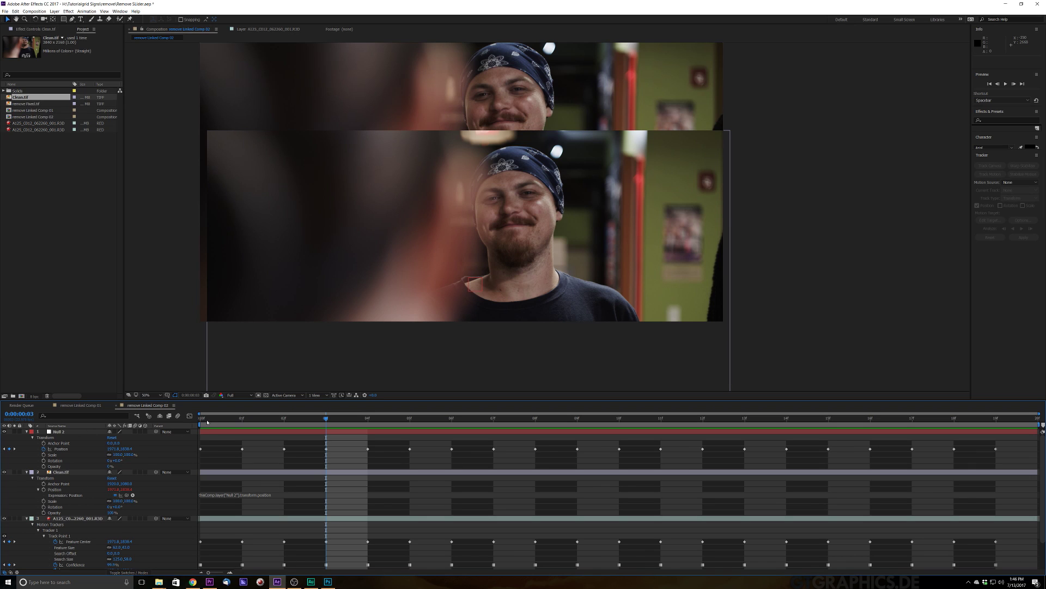
key(Home)
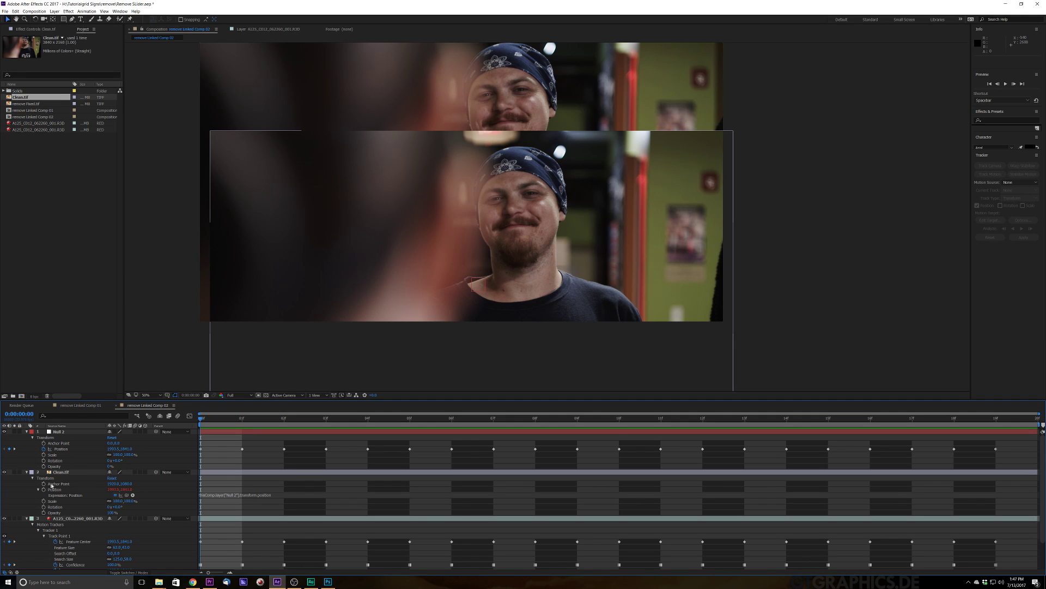
Set Clean.tif's Anchor Point to 1993.5, 1841 so the plate aligns with the footage.
click(113, 484)
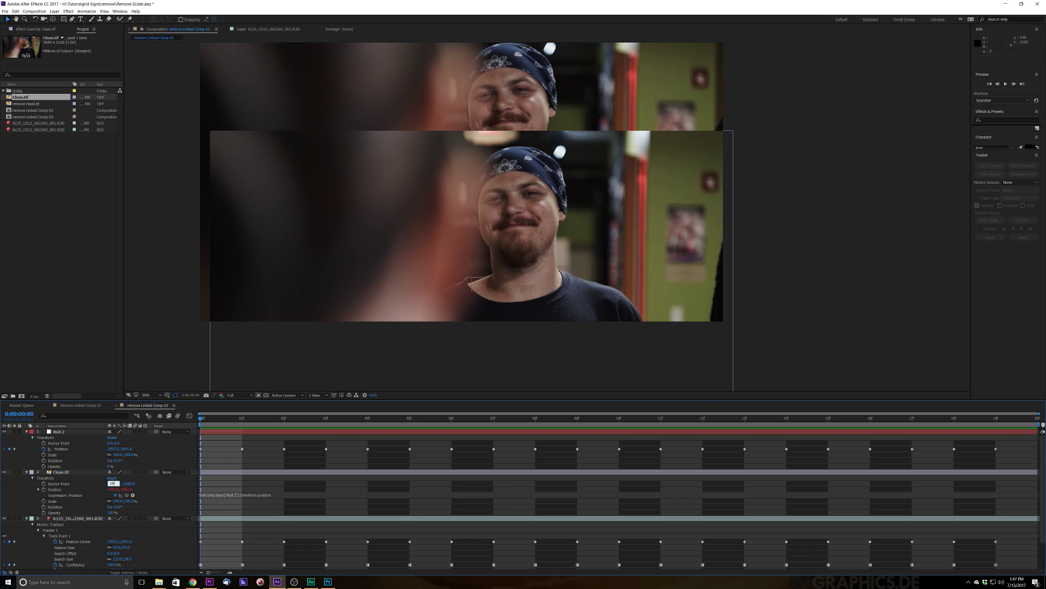
text(1993.5)
click(214, 471)
click(127, 484)
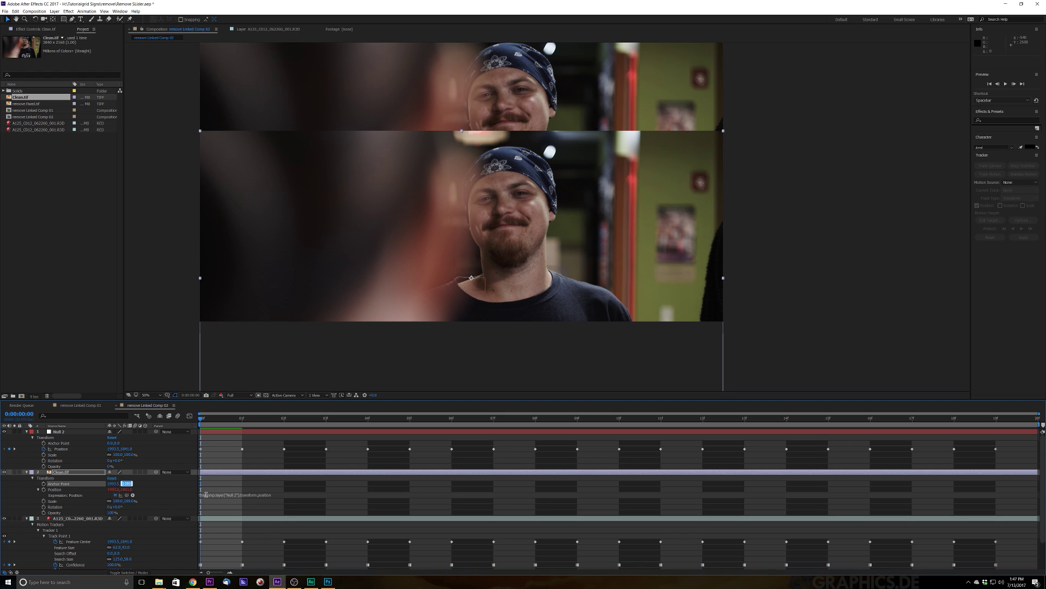
text(1841)
key(Return)
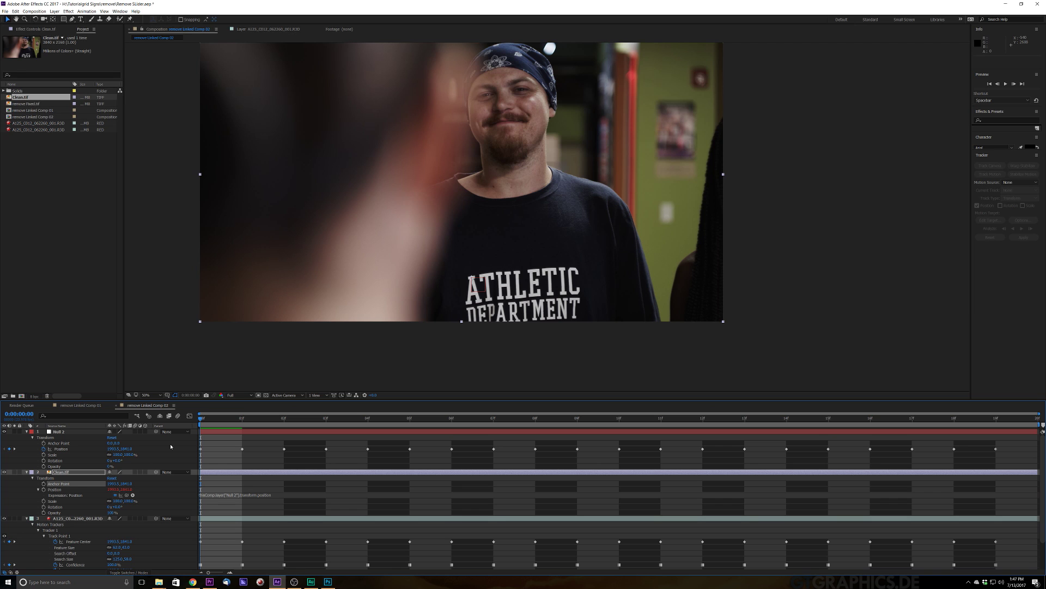
key(space)
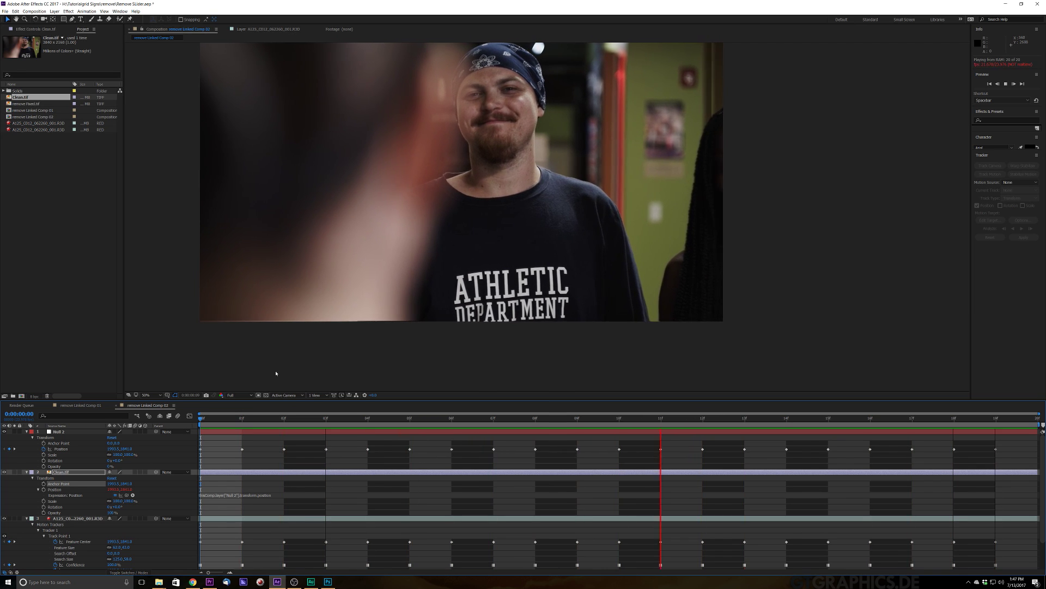
key(space)
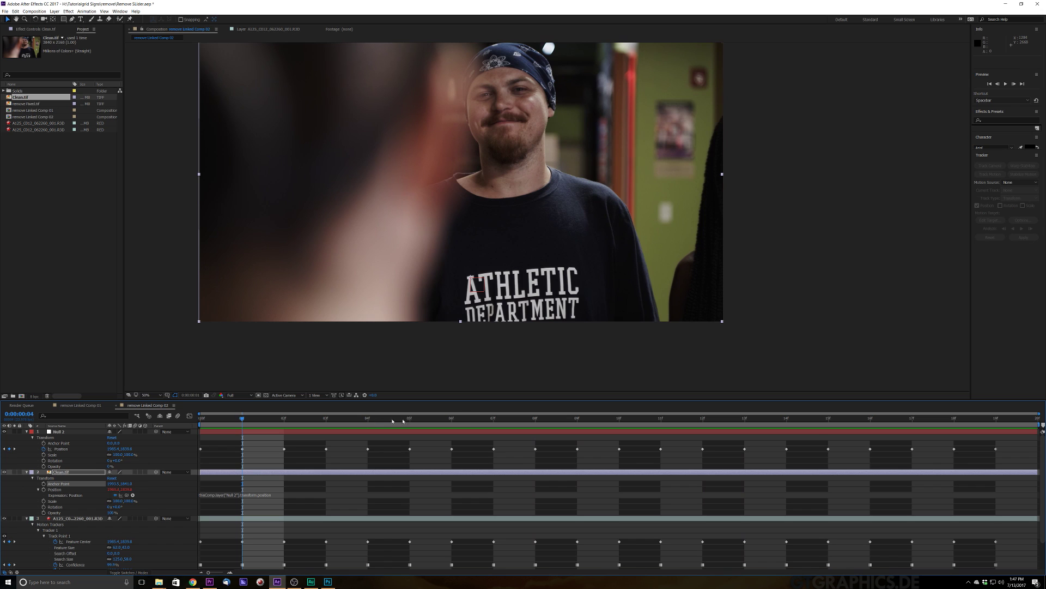
key(Page_Down)
key(Page_Down)
key(Page_Down)
key(Page_Down)
key(Page_Down)
key(Page_Down)
key(Page_Down)
key(Page_Down)
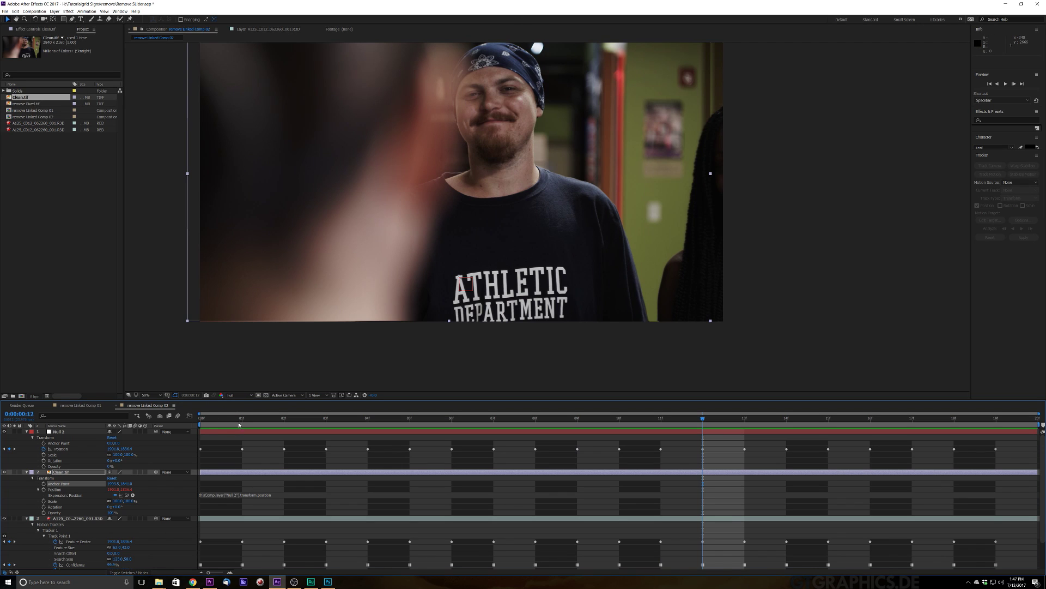
key(Home)
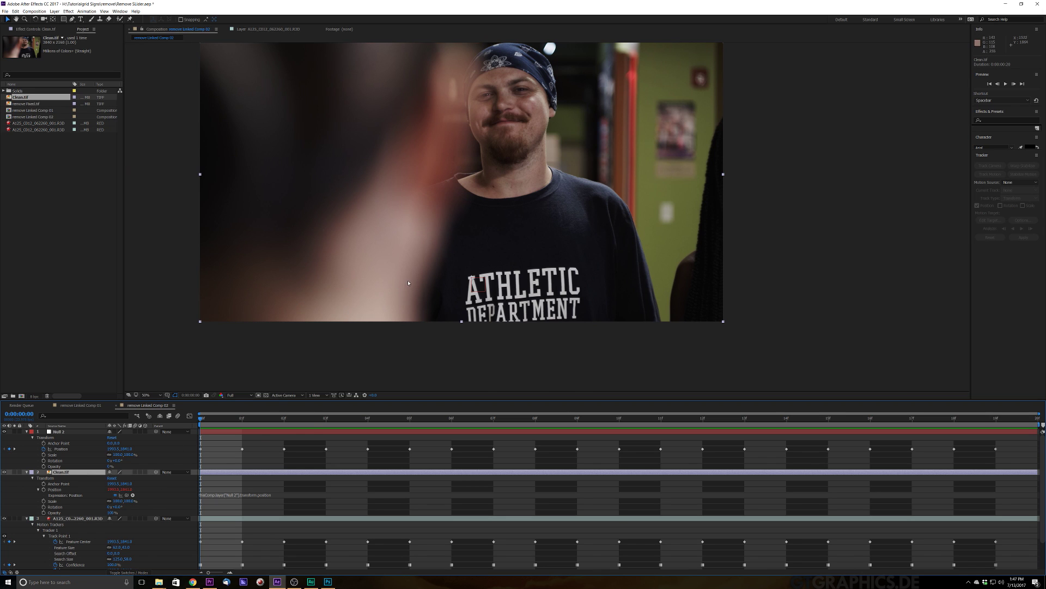
Zoom the viewer to 100% and lower Clean.tif's opacity to 55%.
key(slash)
key(t)
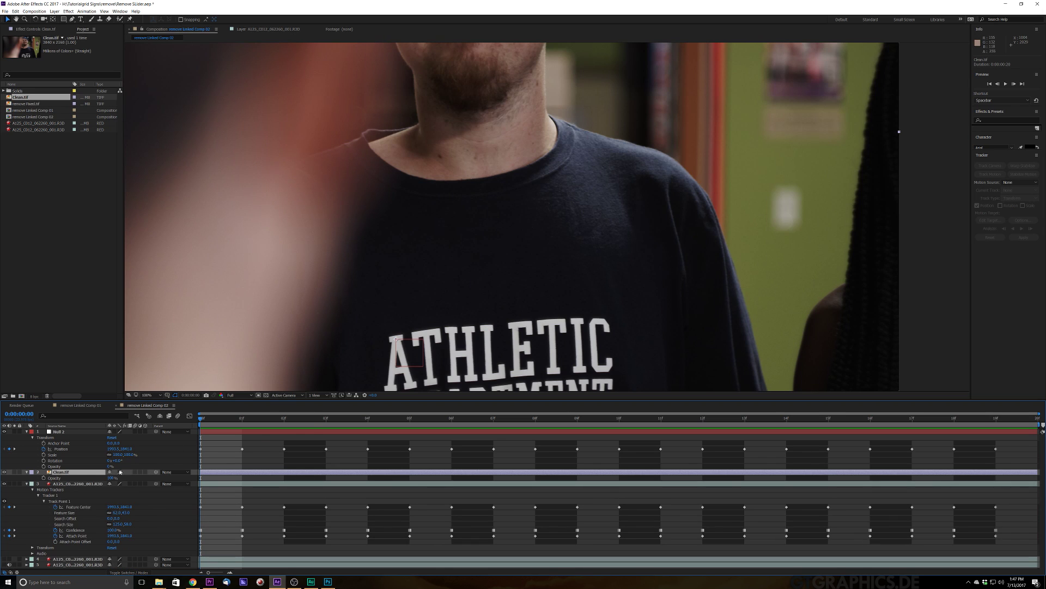
drag(109, 480, 96, 482)
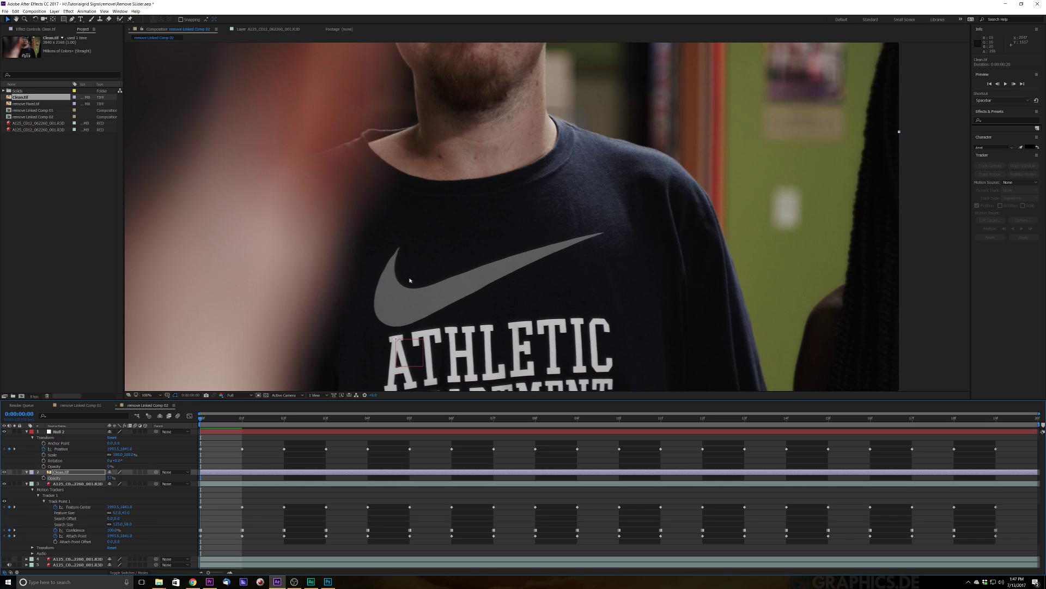
Draw a closed Pen-tool mask around the Nike swoosh on Clean.tif.
key(g)
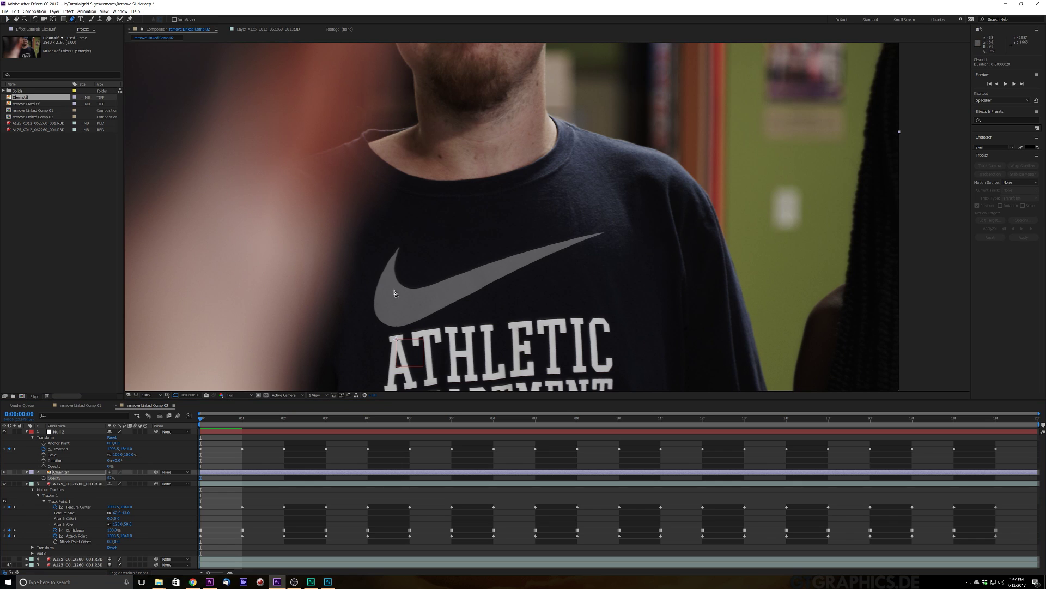
click(490, 224)
click(427, 230)
click(400, 238)
click(389, 236)
click(364, 277)
click(357, 329)
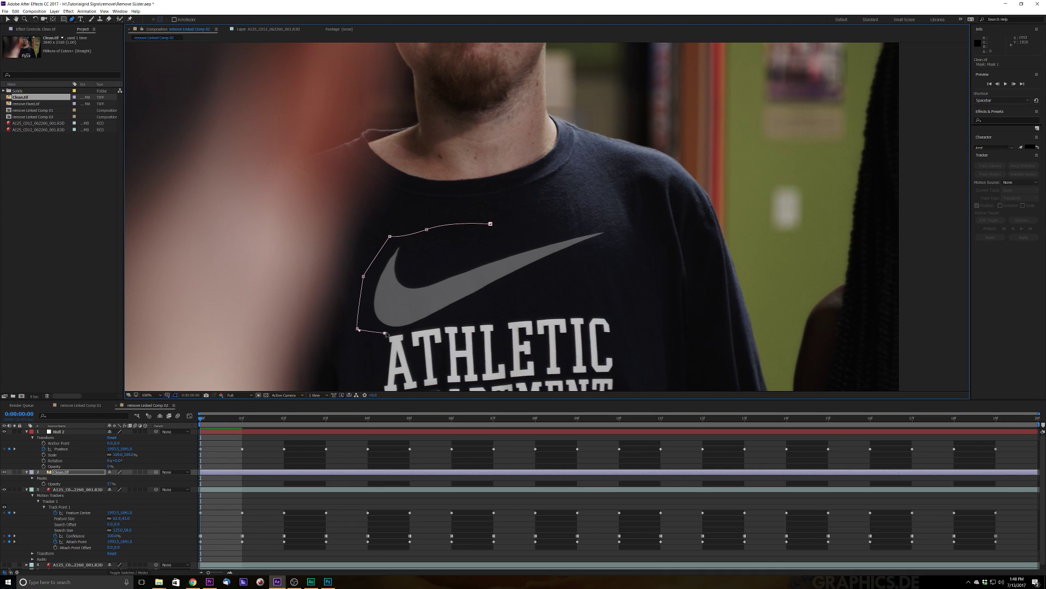
click(385, 332)
click(427, 327)
click(516, 305)
click(599, 277)
click(632, 232)
click(604, 197)
click(552, 210)
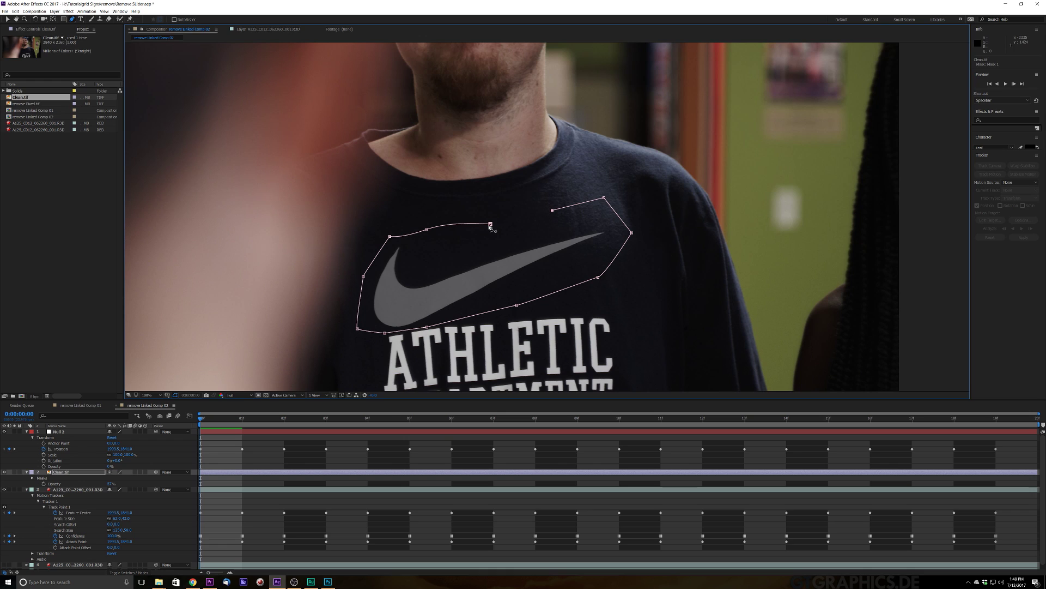
click(491, 224)
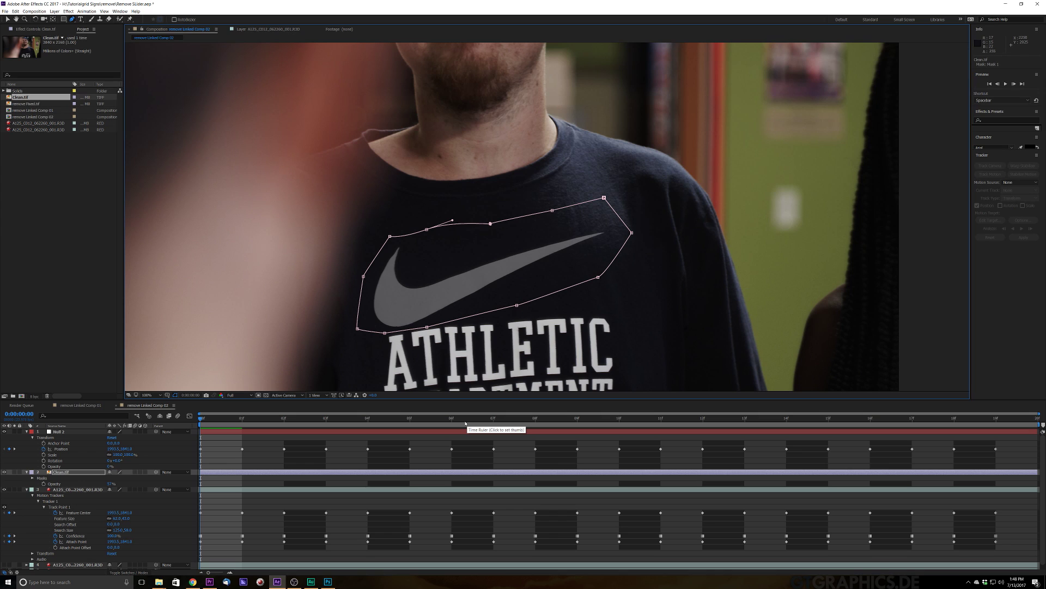
key(m)
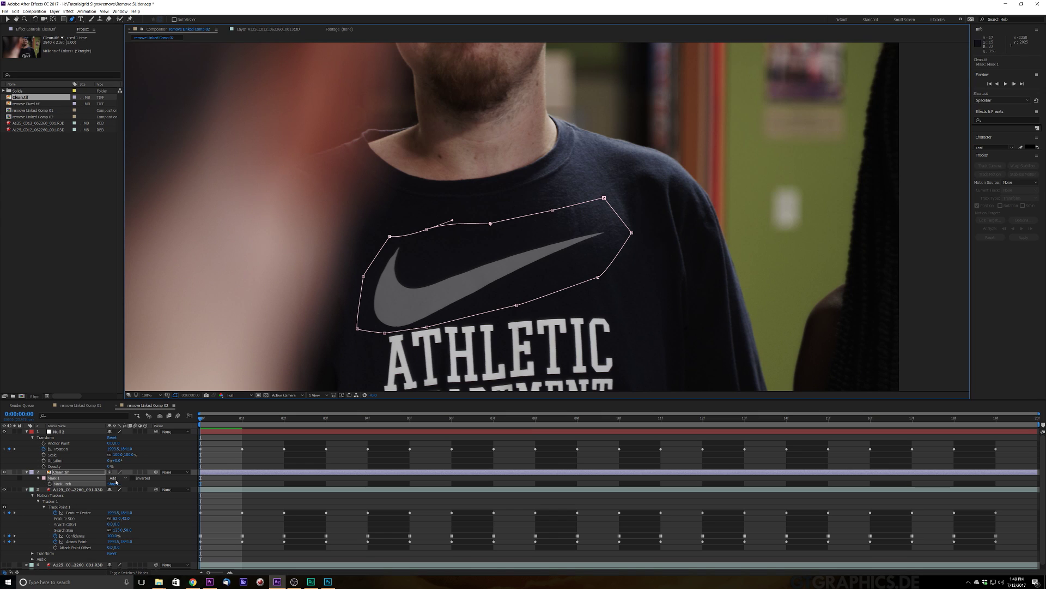
Restore Clean.tif to 100% opacity and reselect the clean plate layer.
key(t)
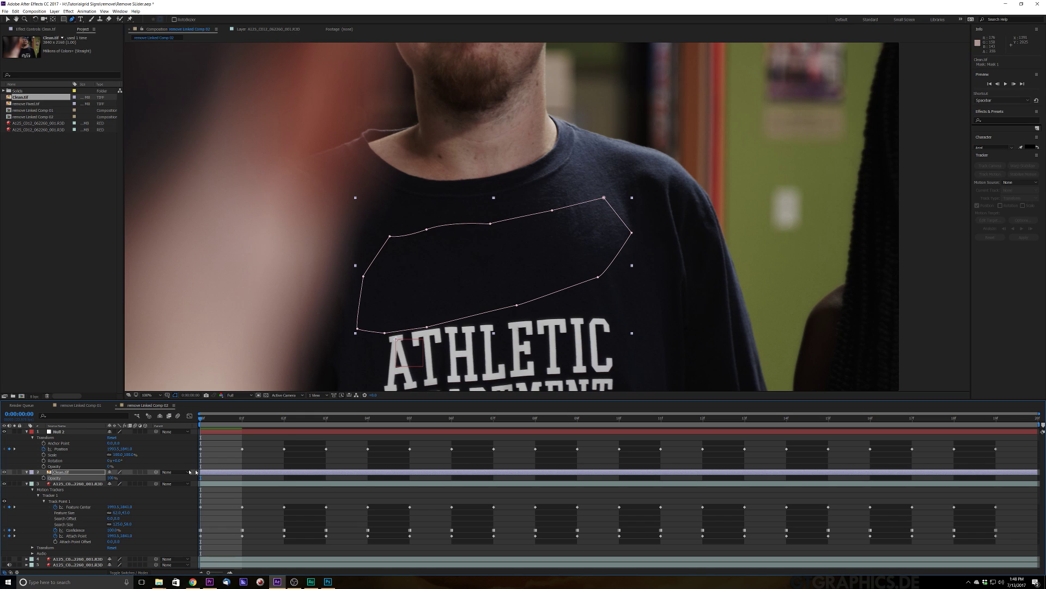
key(v)
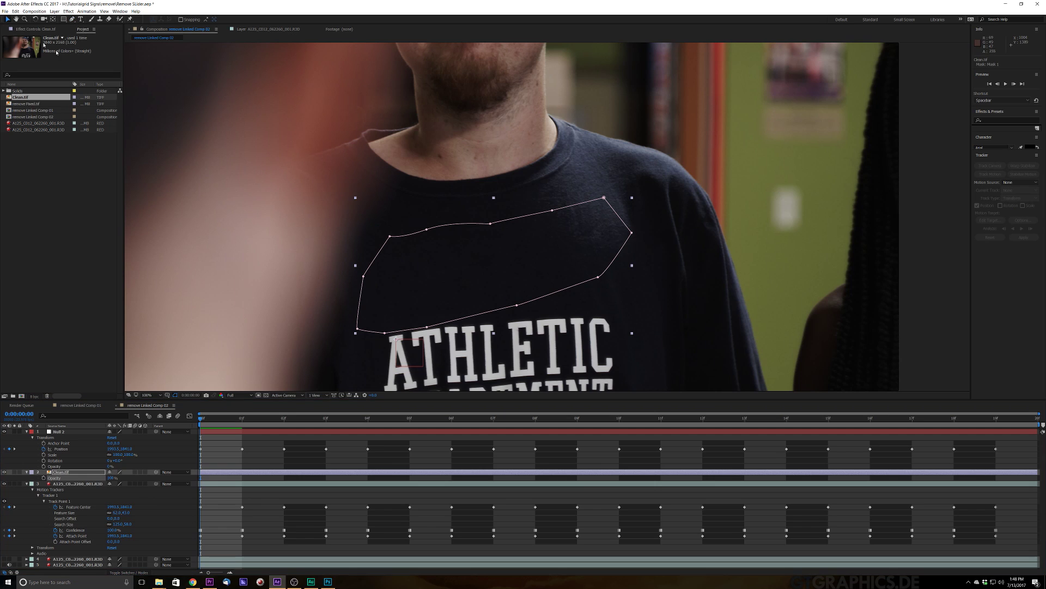
click(579, 259)
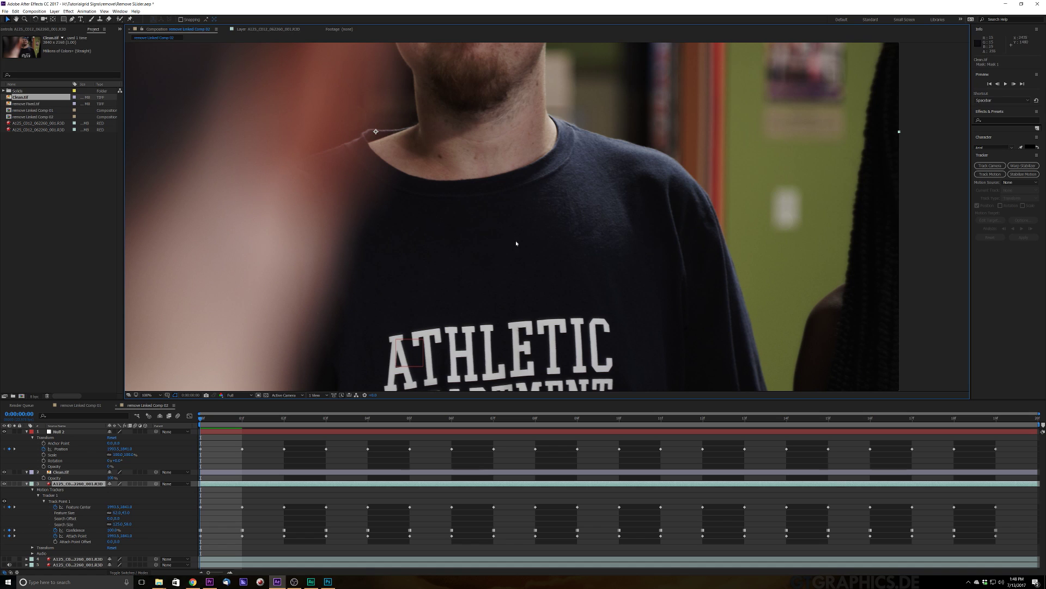
click(435, 305)
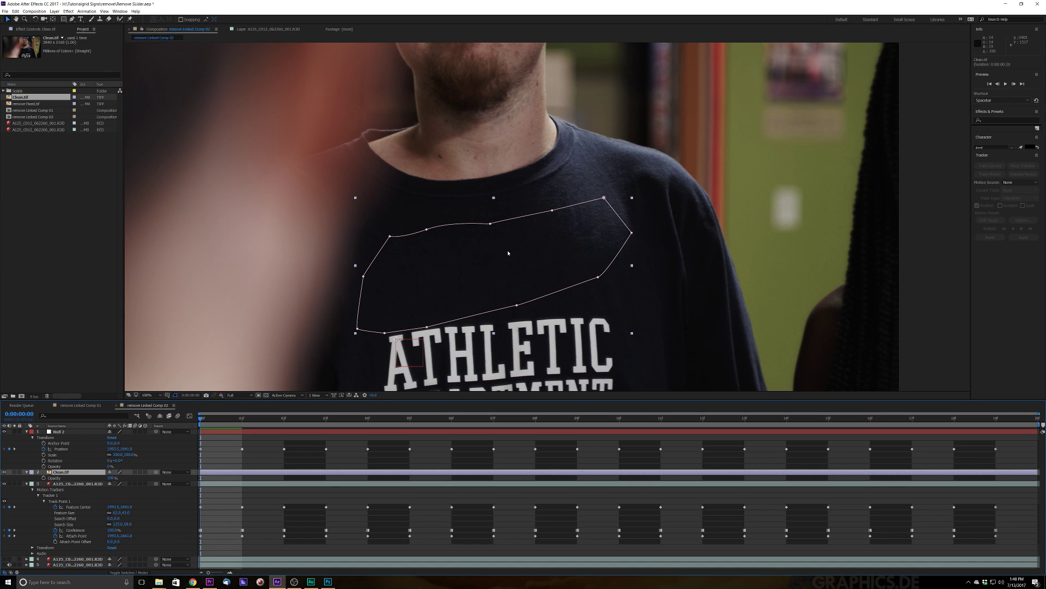
Feather Clean.tif's mask by 10 pixels, then deselect layers to check the blend.
key(f)
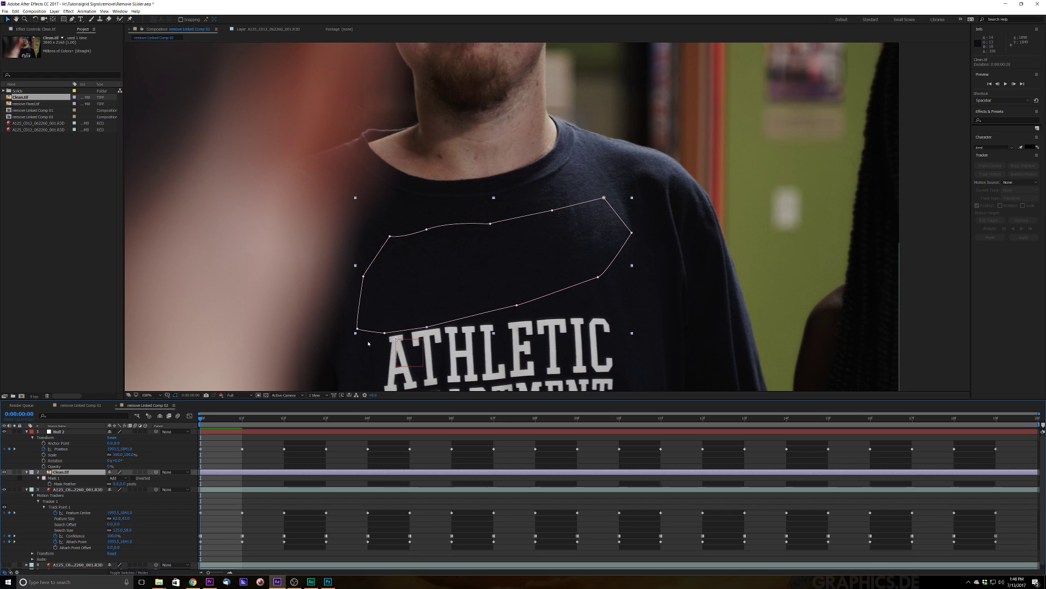
click(123, 483)
text(10)
key(Return)
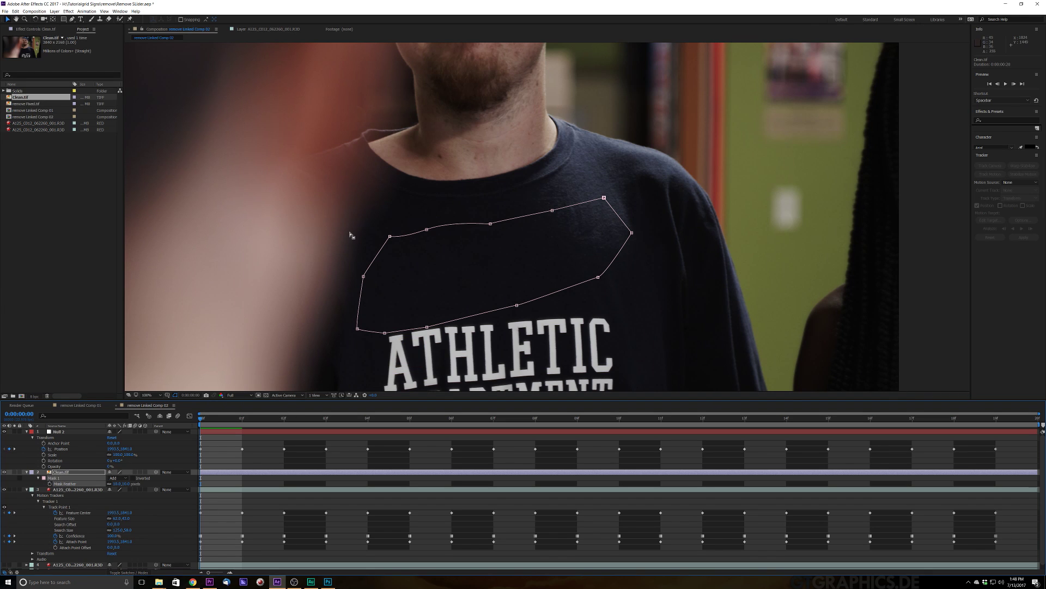
click(428, 190)
click(424, 191)
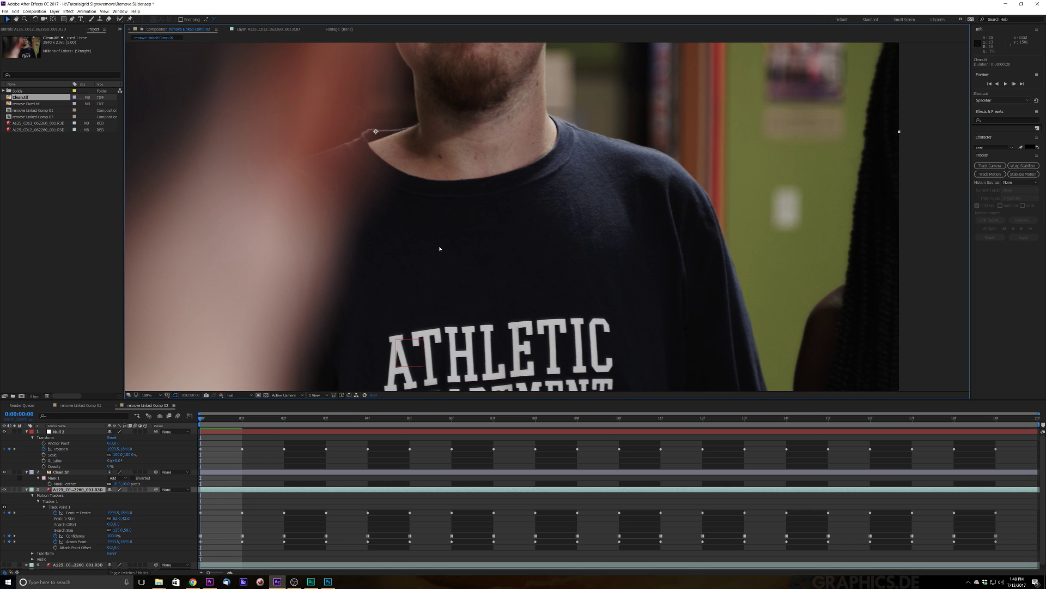
scroll(440, 249, down, 3)
click(518, 262)
scroll(572, 236, up, 3)
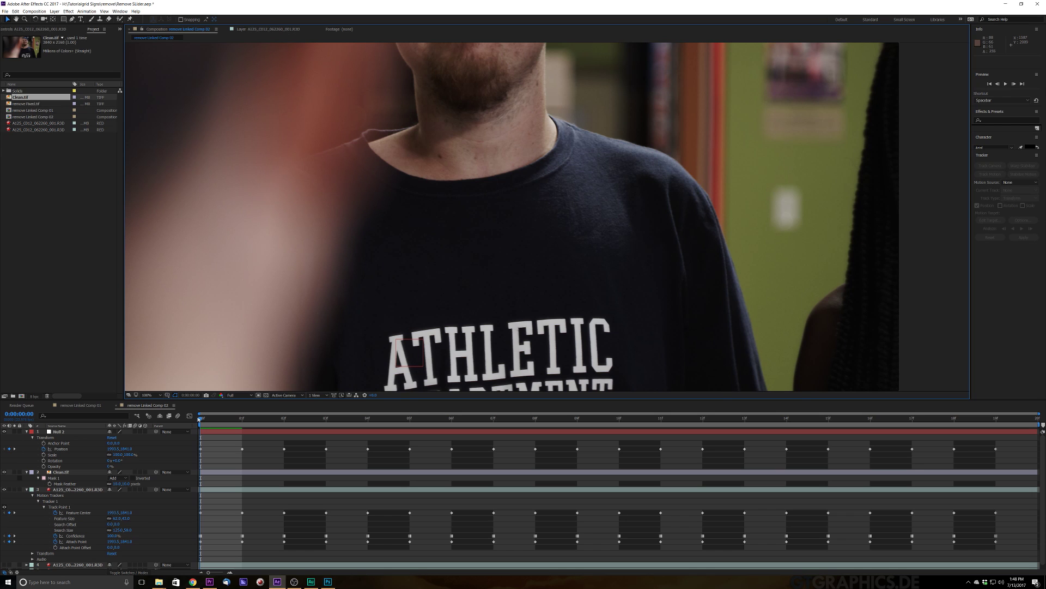
key(space)
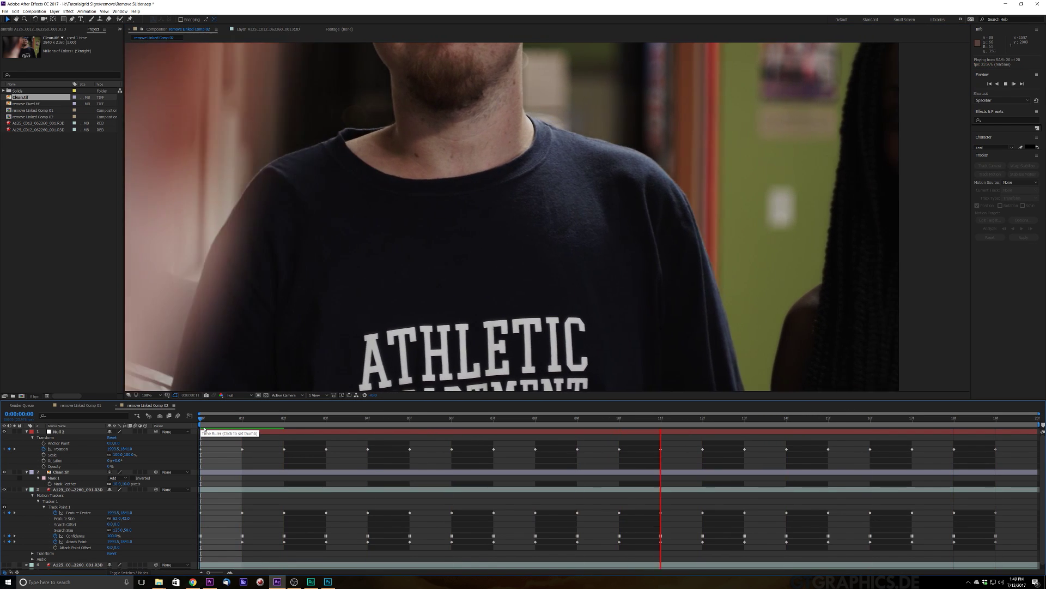
key(space)
key(comma)
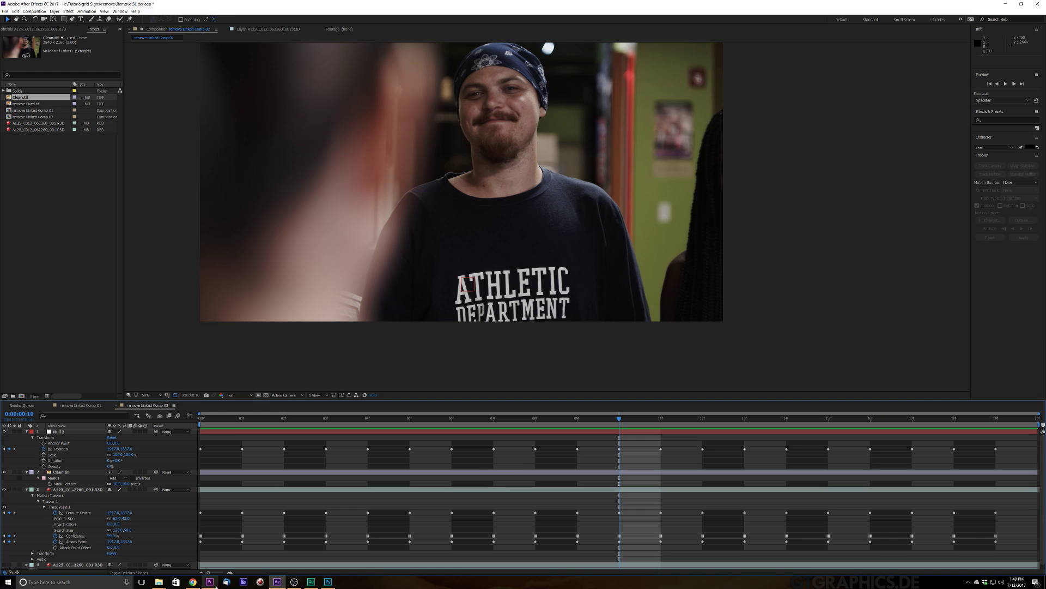
click(194, 582)
scroll(244, 265, up, 6)
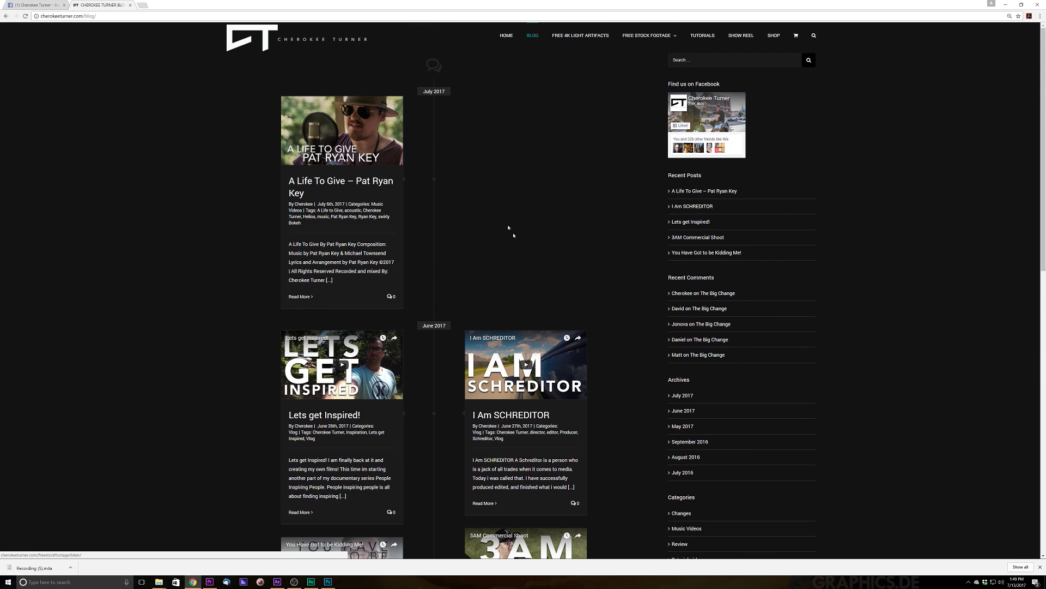
click(278, 581)
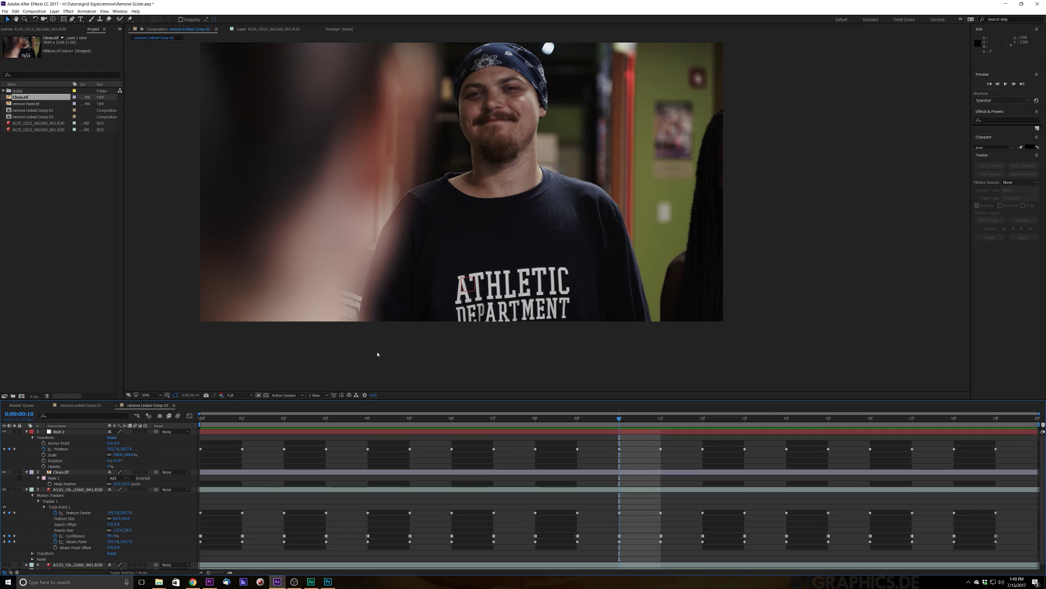